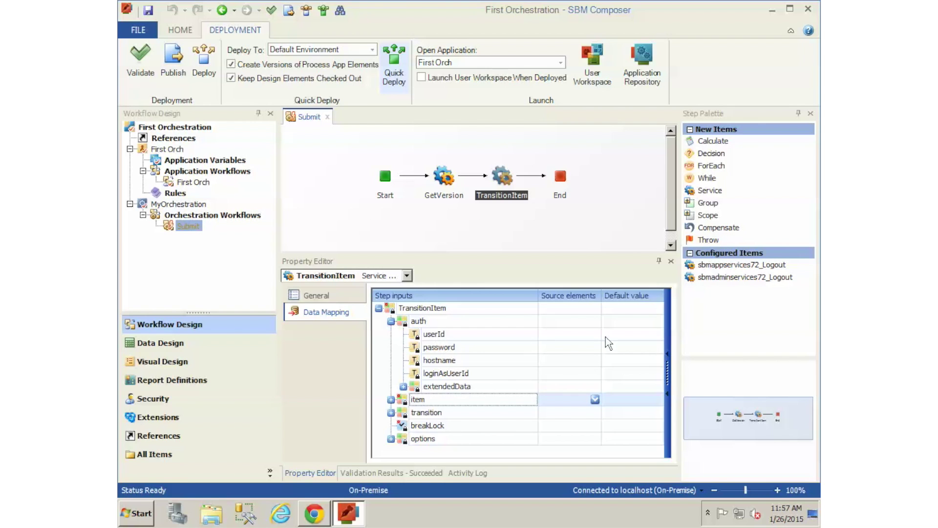
Step: Enter default user ID and password values for TransitionItem's auth inputs and redeploy First Orchestration
text(admin)
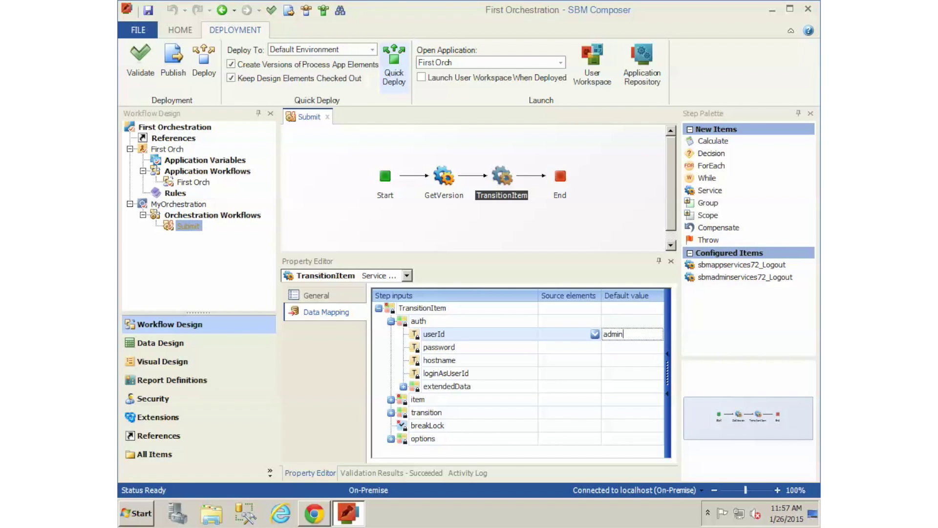
key(Tab)
text(bo)
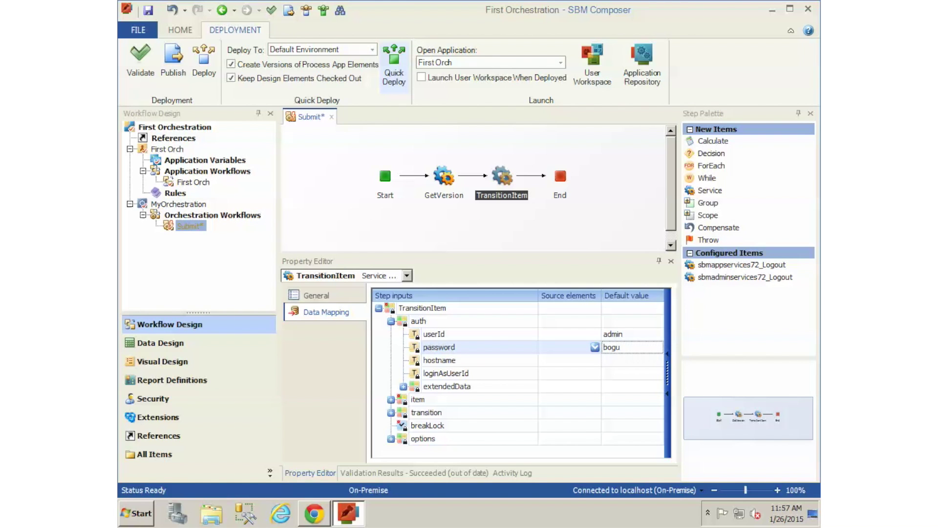
click(636, 335)
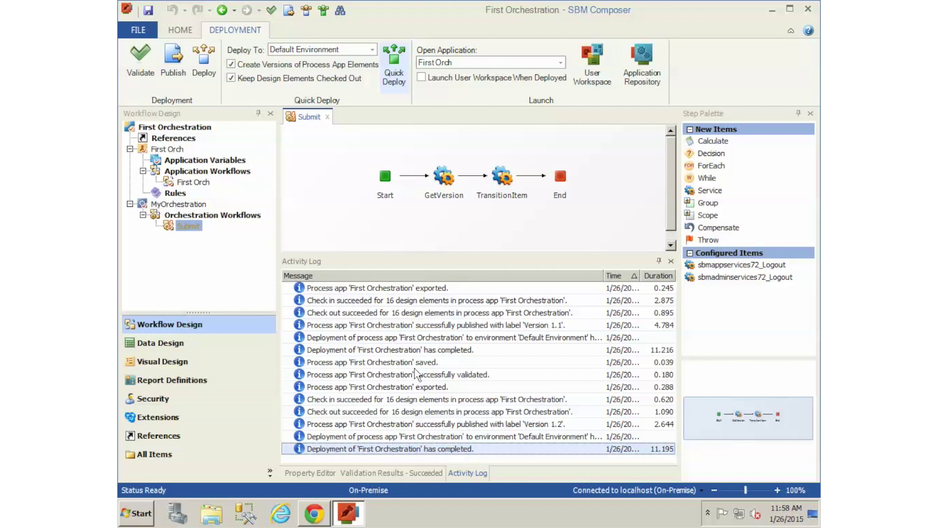
click(313, 514)
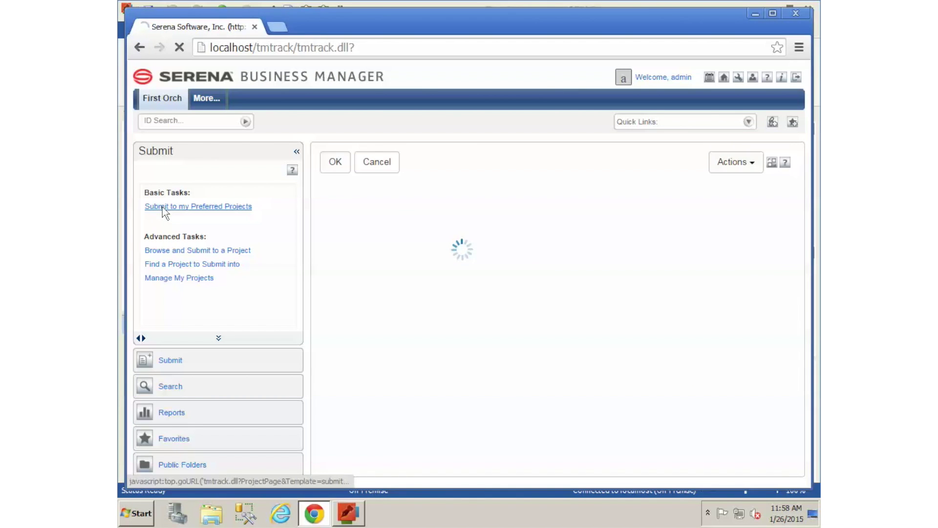
Step: Submit 'Item 2' to First Orch, refresh to confirm it sits in New, then return to Composer
click(421, 295)
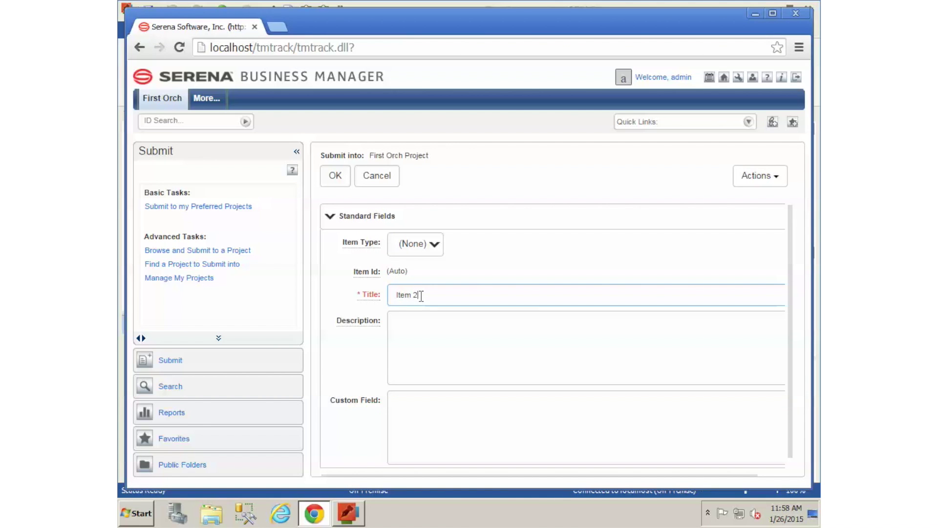
click(331, 179)
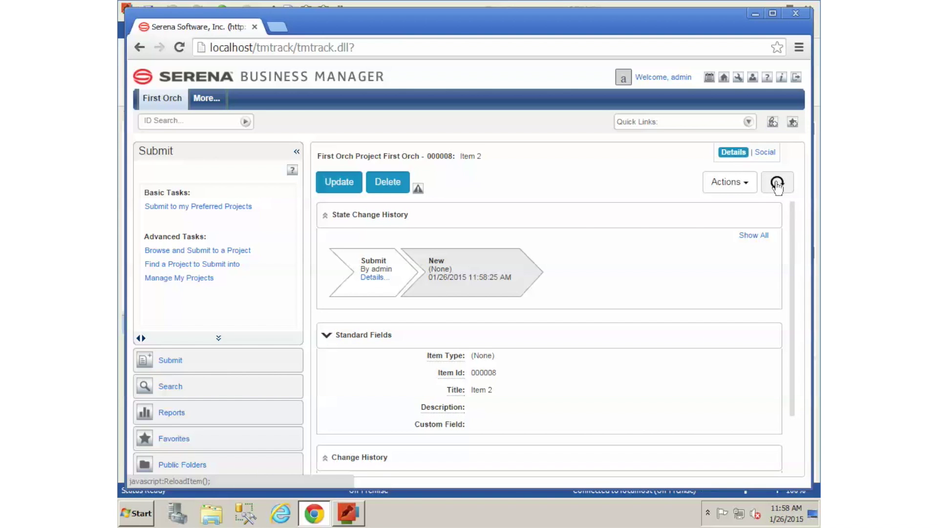
click(777, 183)
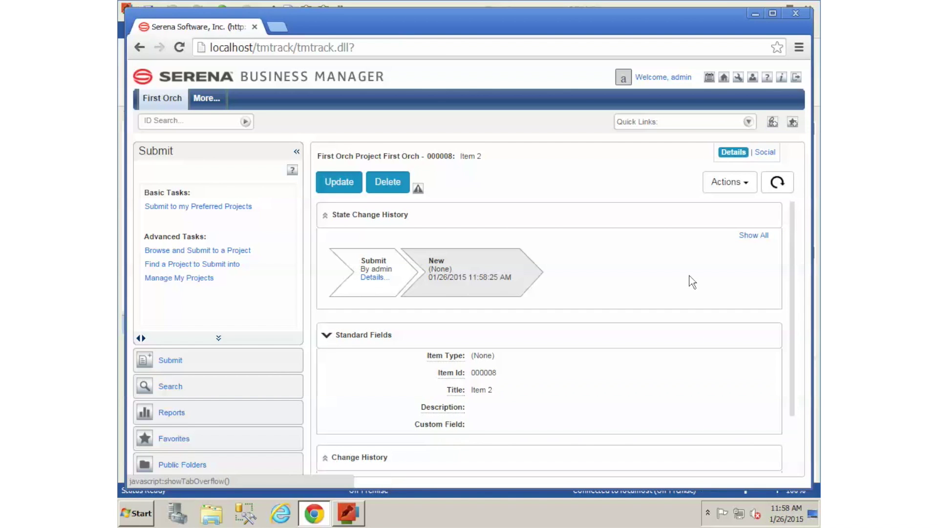
click(777, 182)
click(349, 514)
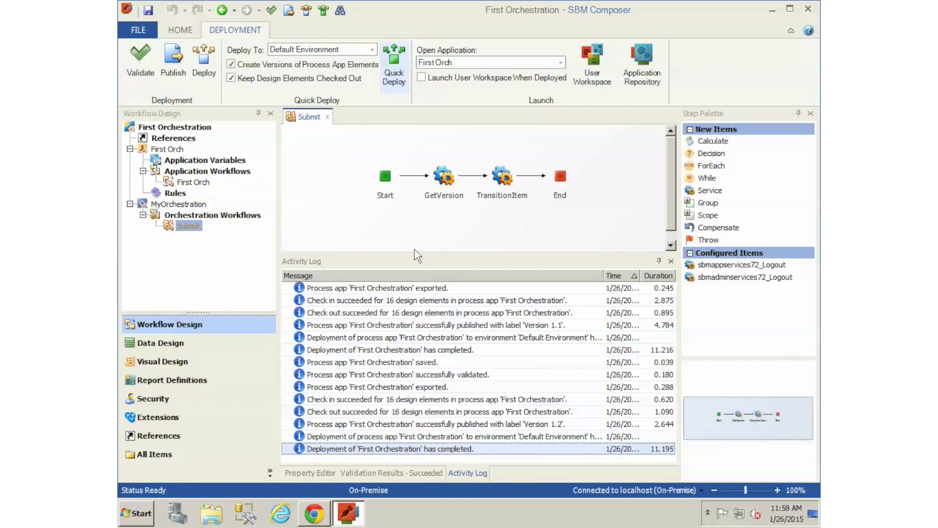
Step: Turn on the Common Log Viewer from the HOME ribbon and switch it to the Overview tree
click(181, 30)
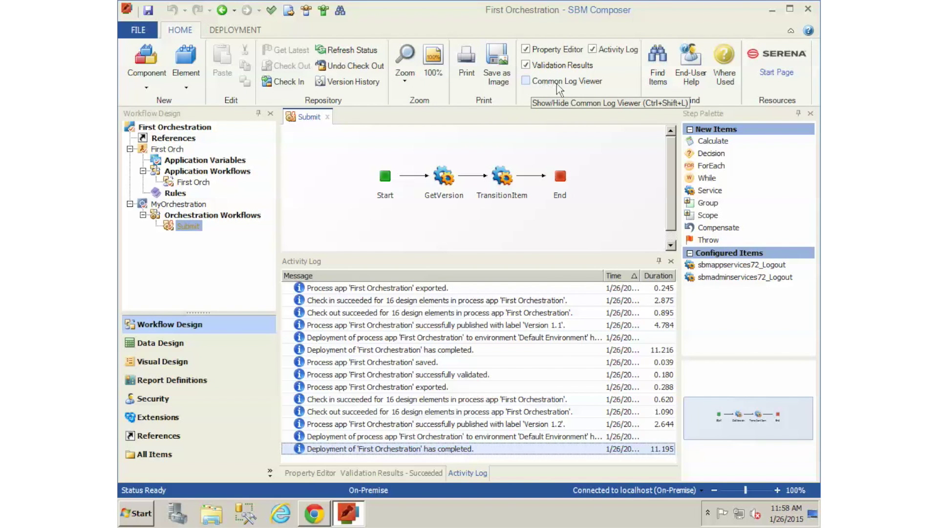
click(527, 82)
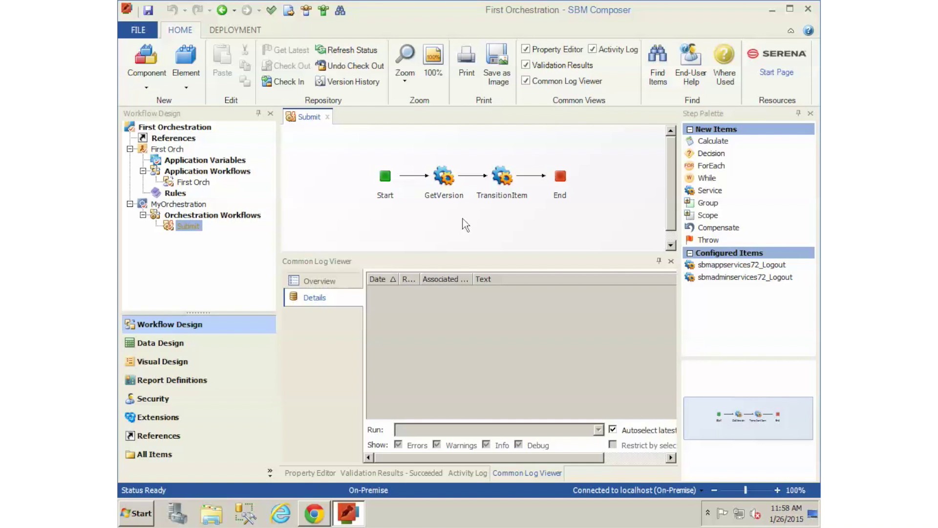
click(318, 283)
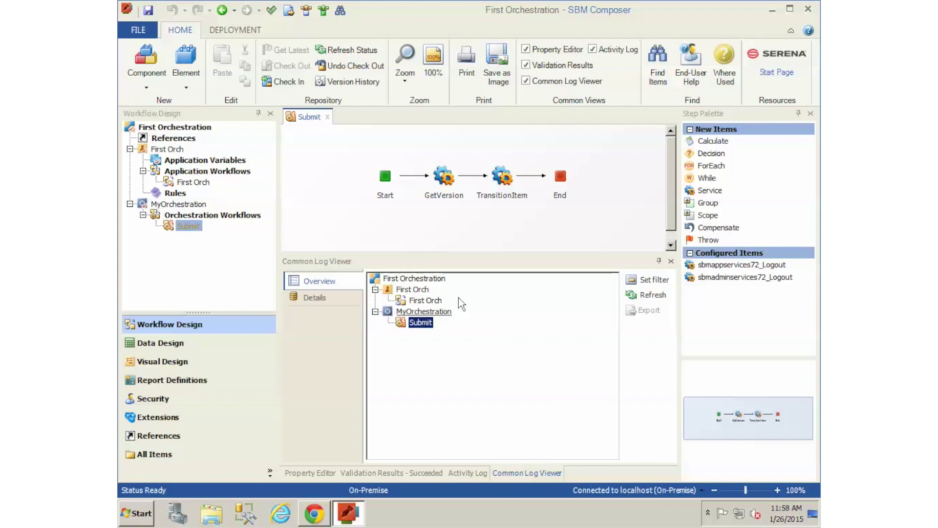
Step: Enable Debug Logging on MyOrchestration and bring up the log's message filter settings
right_click(419, 314)
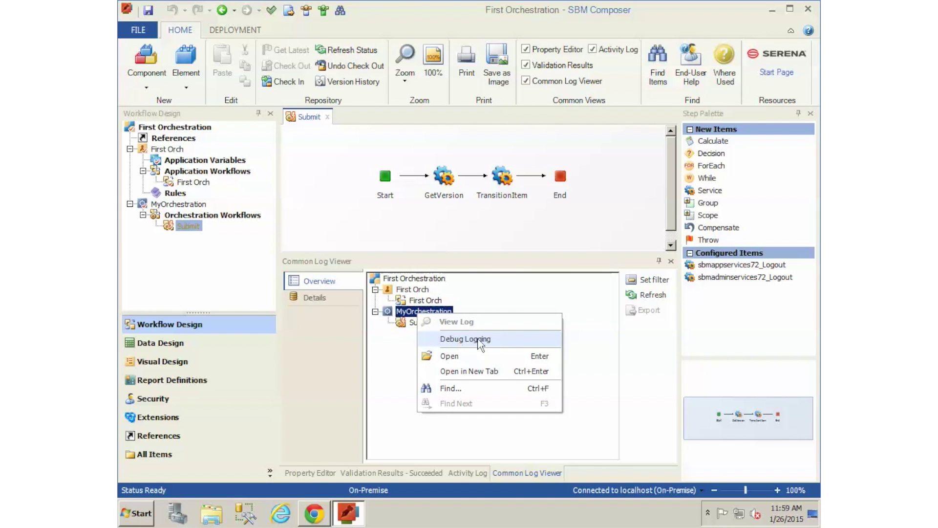
click(463, 340)
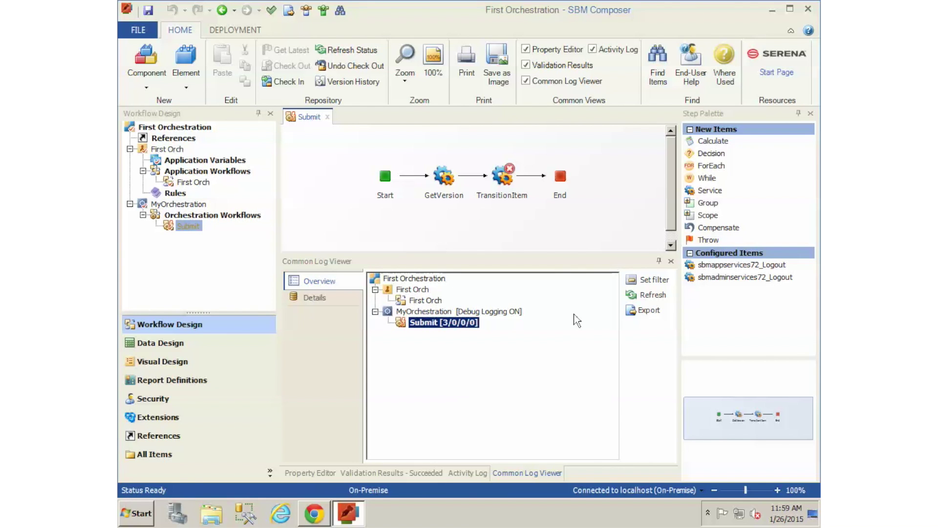
click(657, 281)
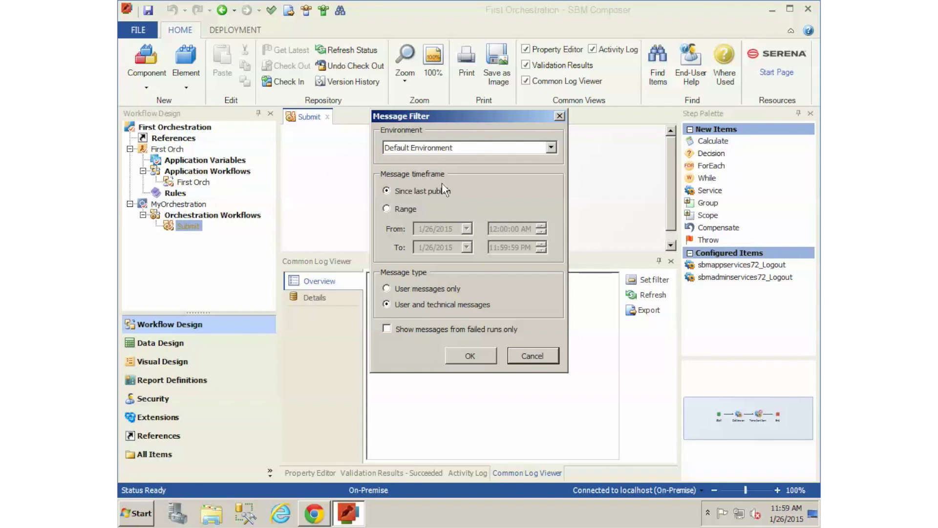
Step: Filter the log to Default Environment, since last publish, with user and technical messages
click(414, 149)
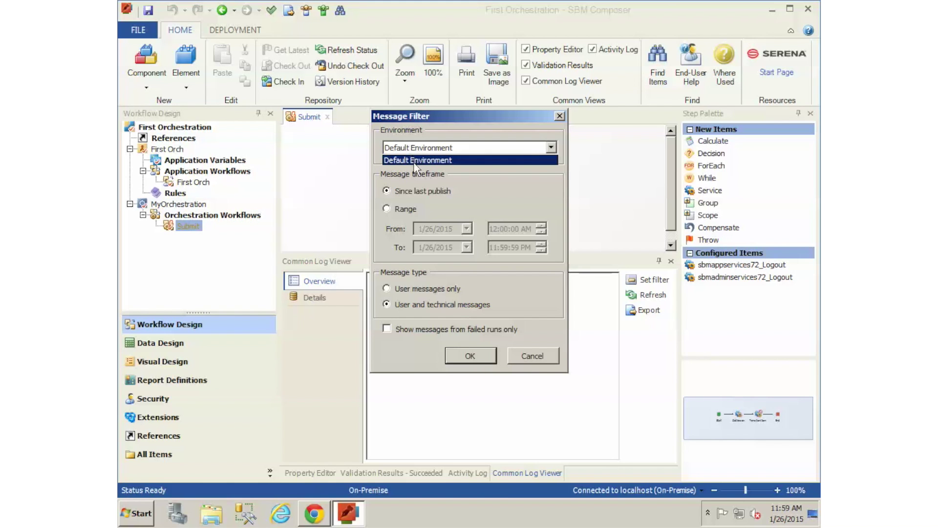
click(413, 149)
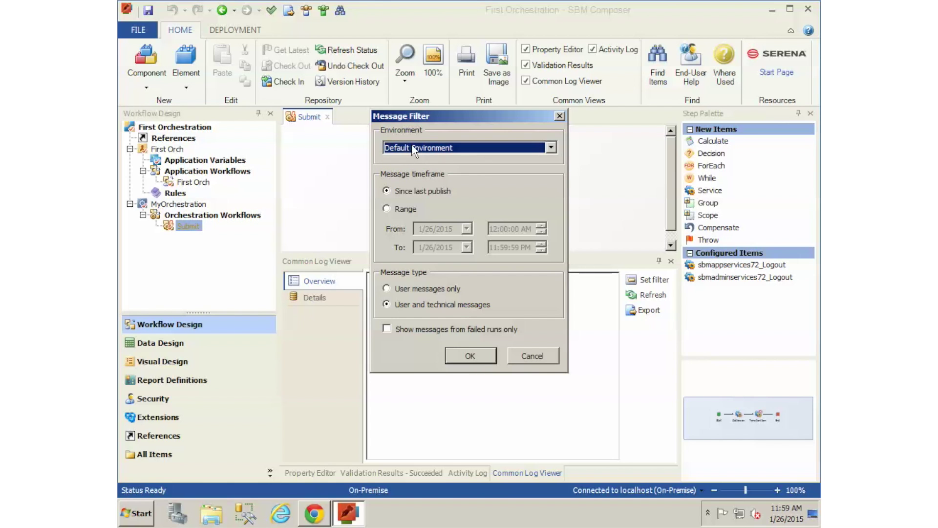
click(429, 151)
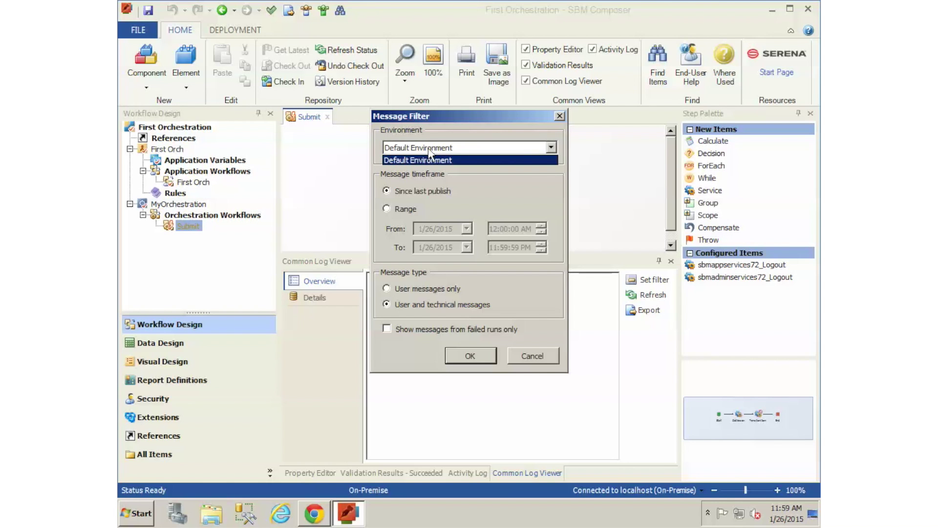
click(429, 150)
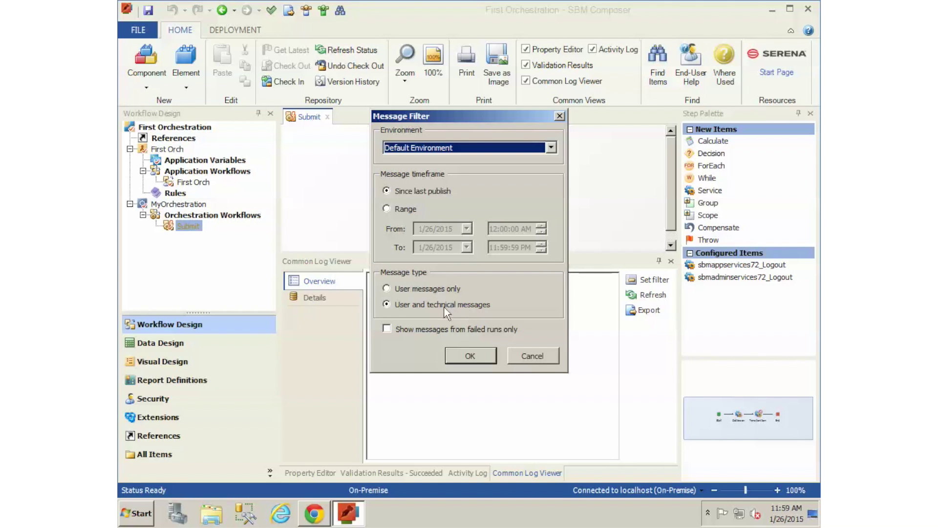
click(386, 305)
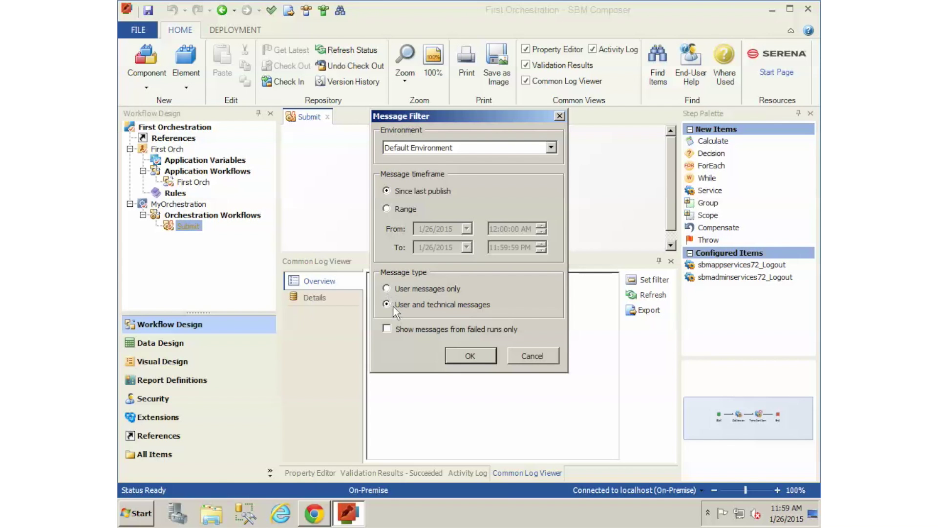
click(459, 358)
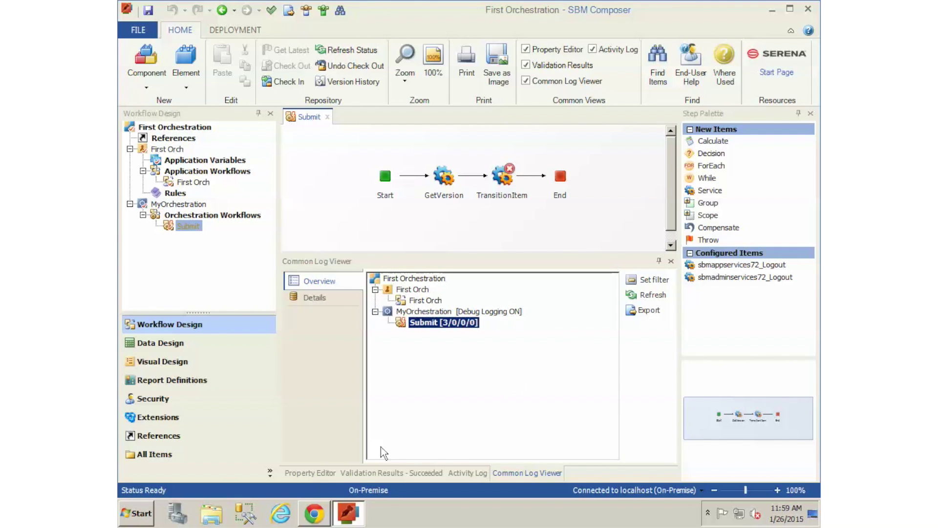
Step: Submit a new item titled 'Item 3' to the preferred projects, then return to SBM Composer
click(307, 514)
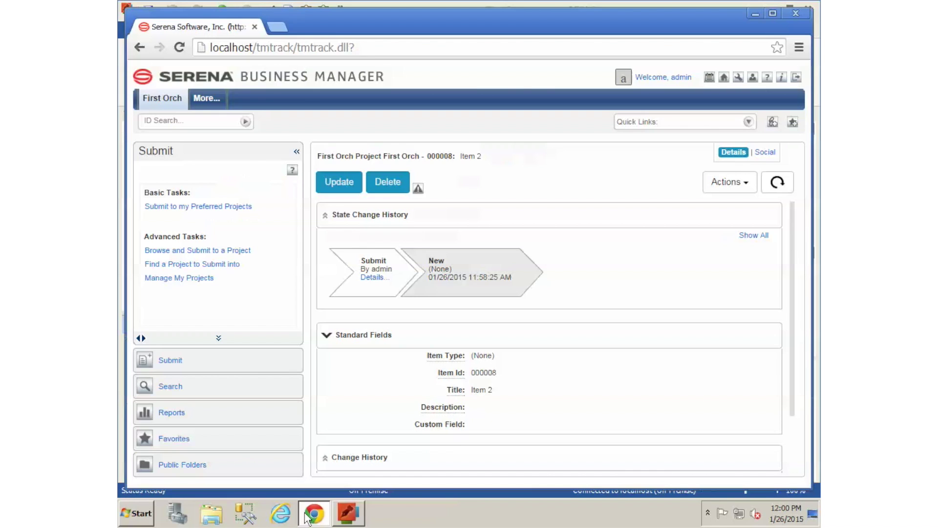
click(163, 208)
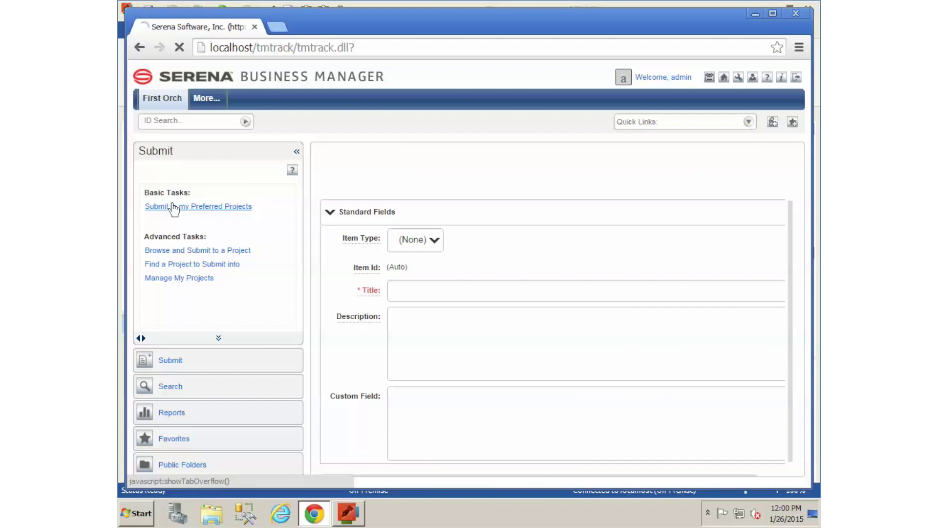
click(440, 287)
text(Item)
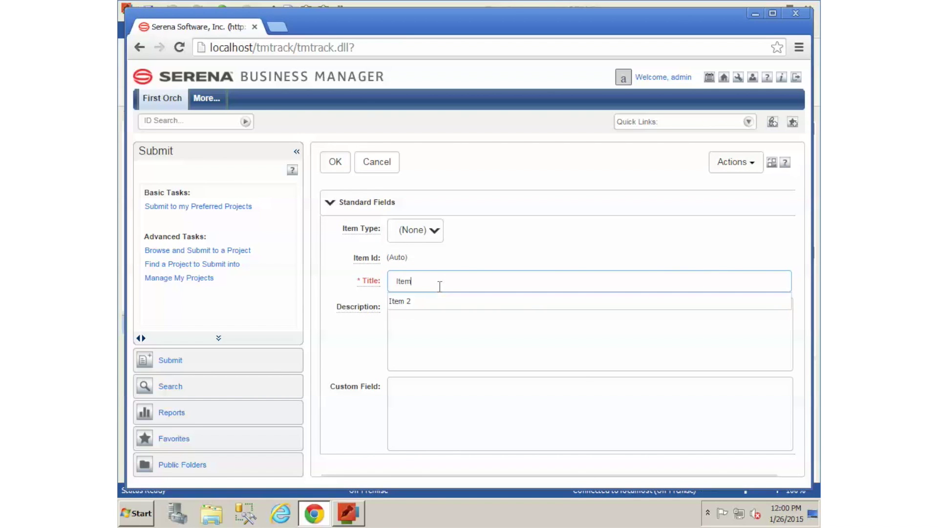
text( 3)
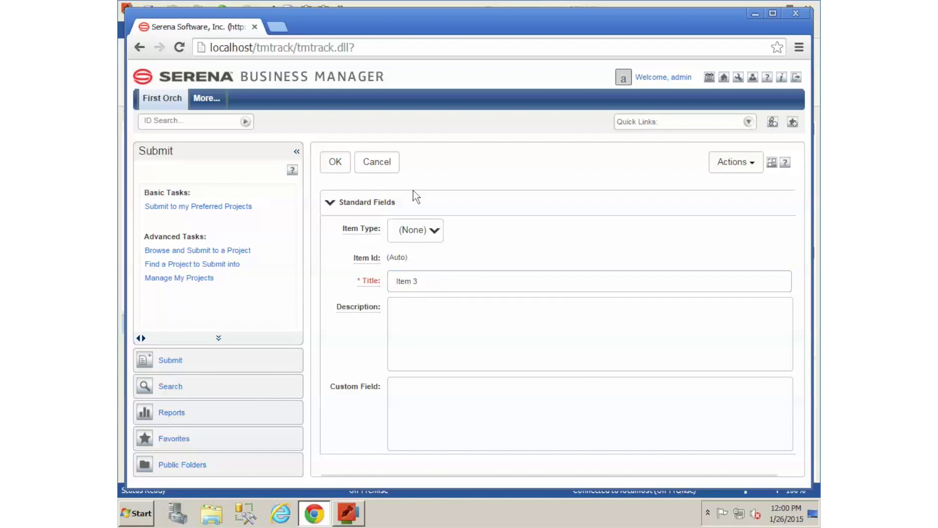
click(335, 162)
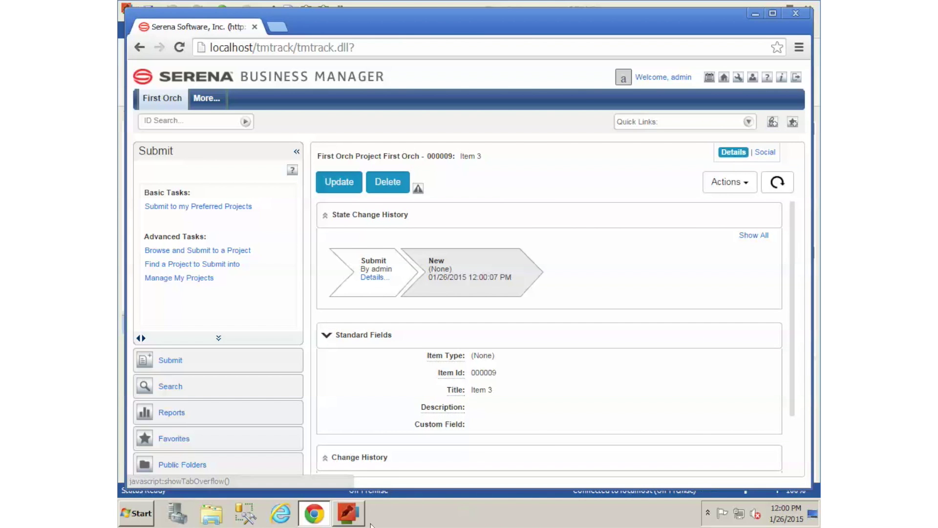
click(349, 514)
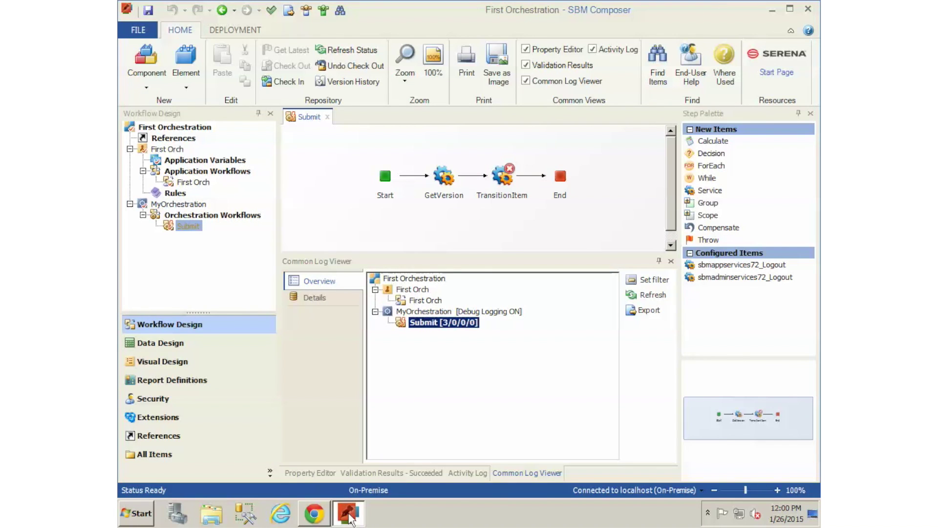
Step: Refresh the Common Log Viewer repeatedly until MyOrchestration's Submit entry shows [6/0/0/5]
click(658, 298)
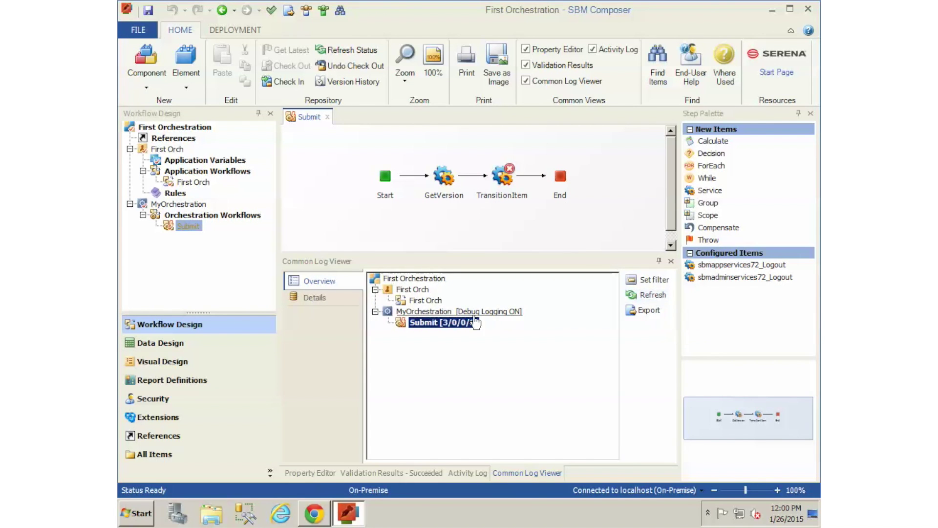
click(652, 296)
click(649, 296)
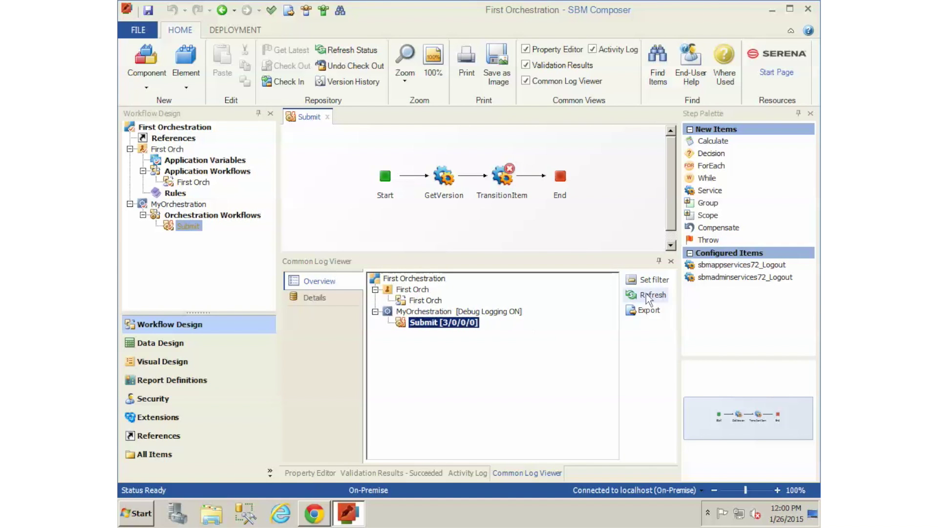
click(649, 296)
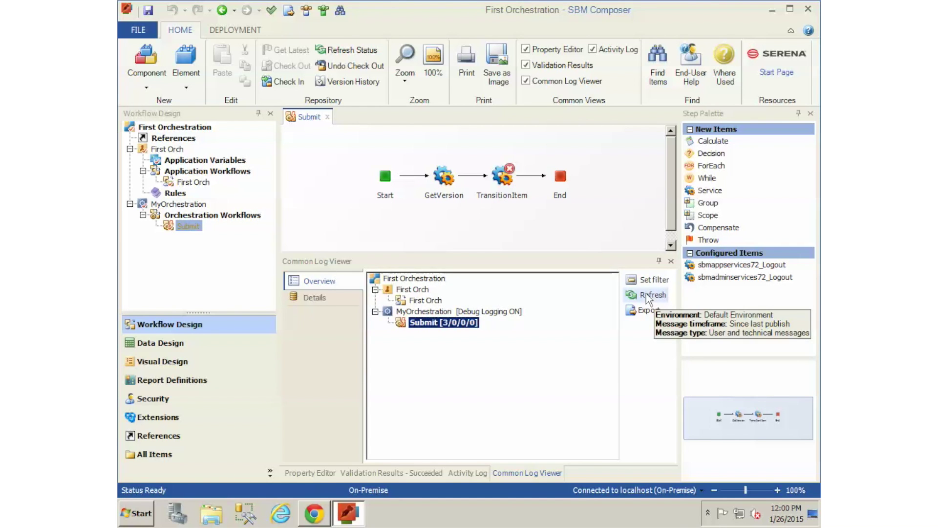
click(649, 296)
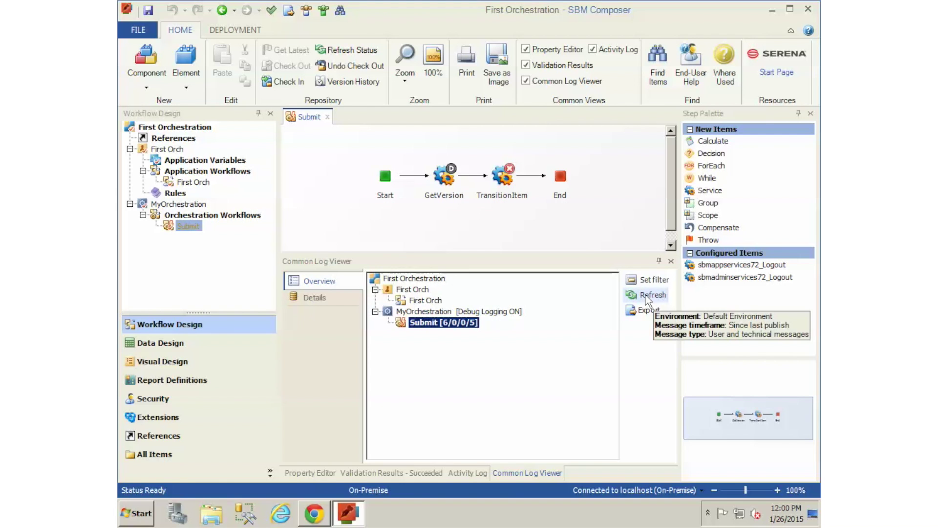
click(652, 296)
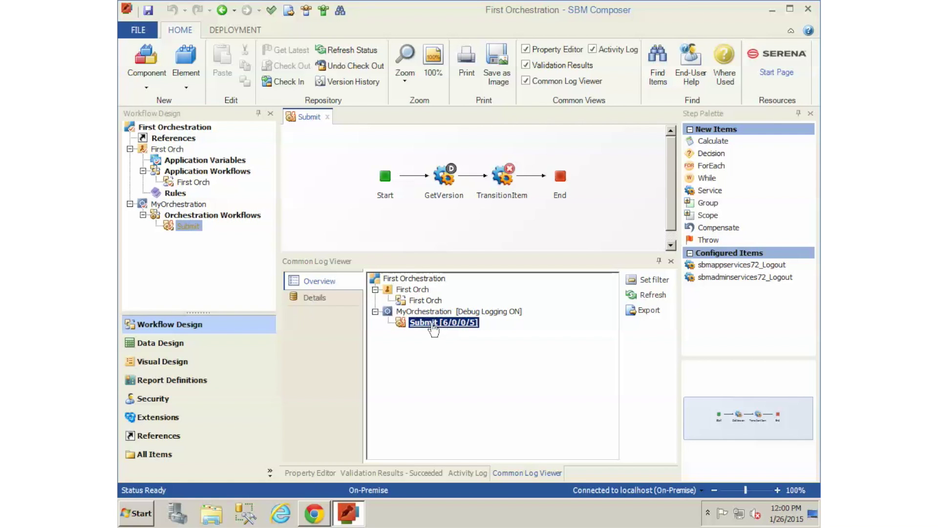
Step: View the detailed log for Submit [6/0/0/5] with the 12:00:08 PM run selected
right_click(430, 323)
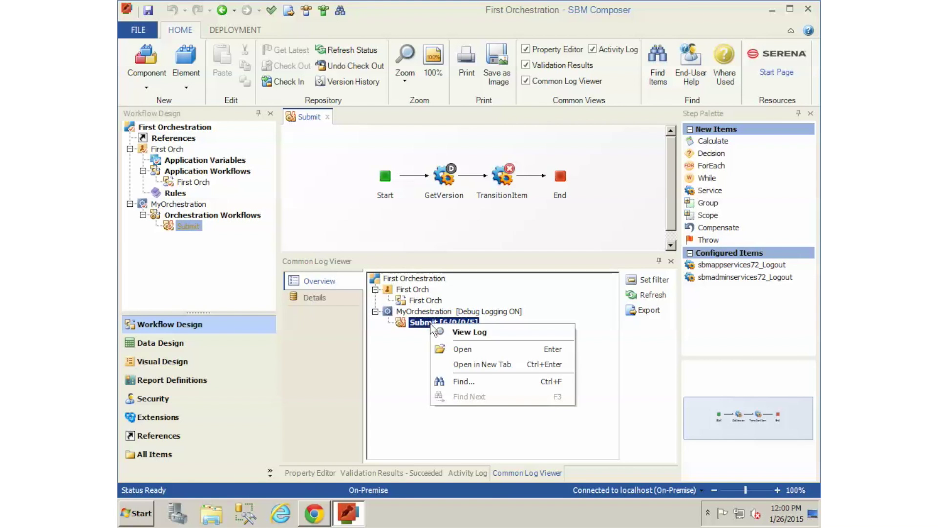
click(472, 331)
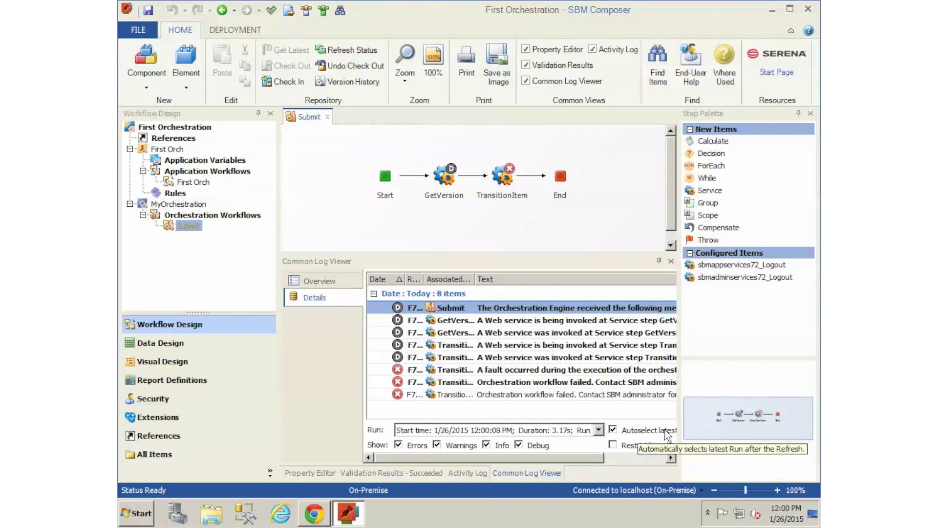
click(599, 430)
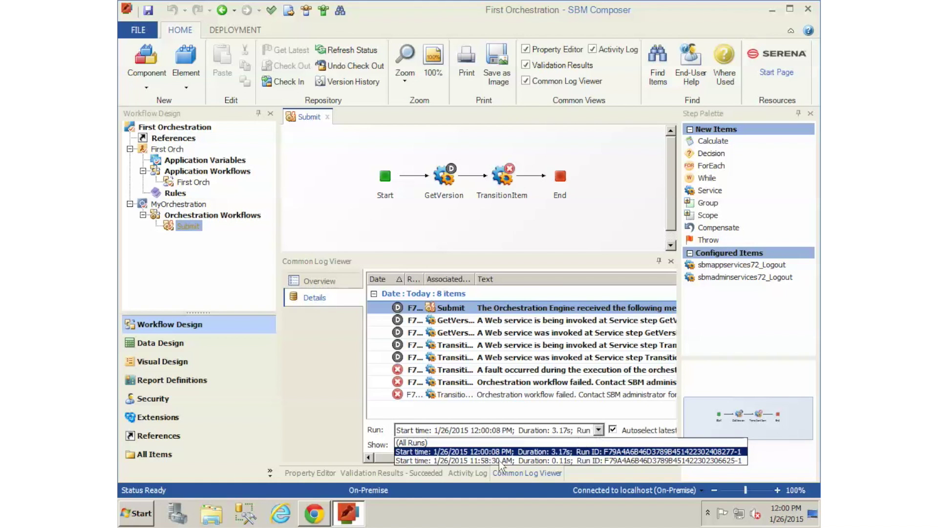
click(467, 453)
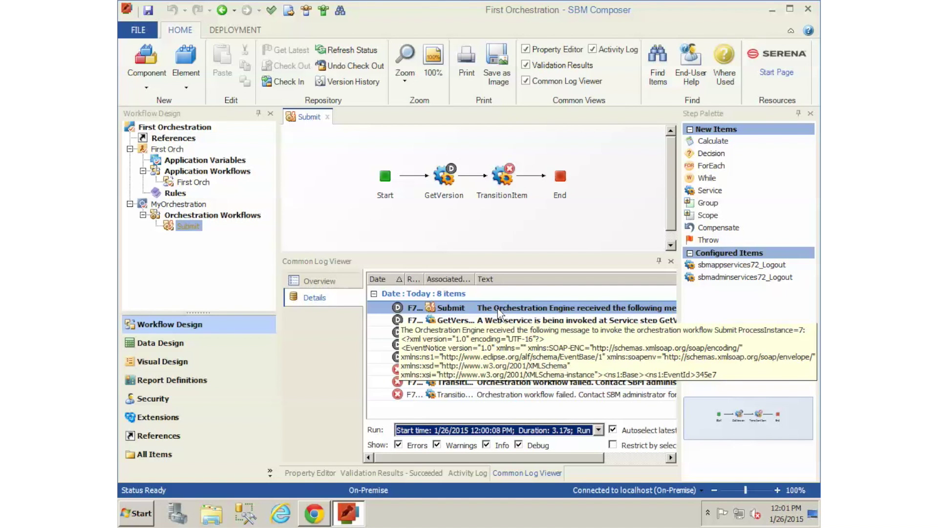
Step: Open the first Submit log message in Message Detail and step on to the next message
right_click(515, 316)
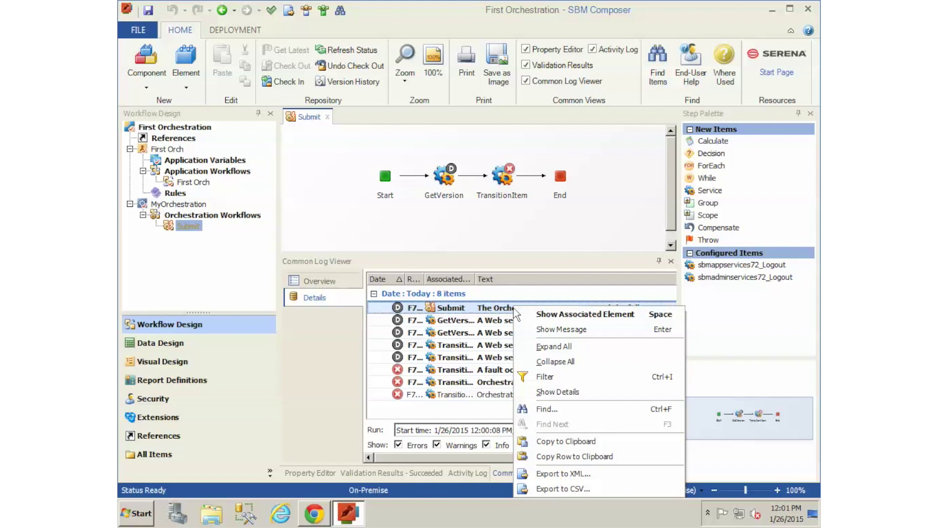
click(560, 329)
drag(585, 171, 585, 306)
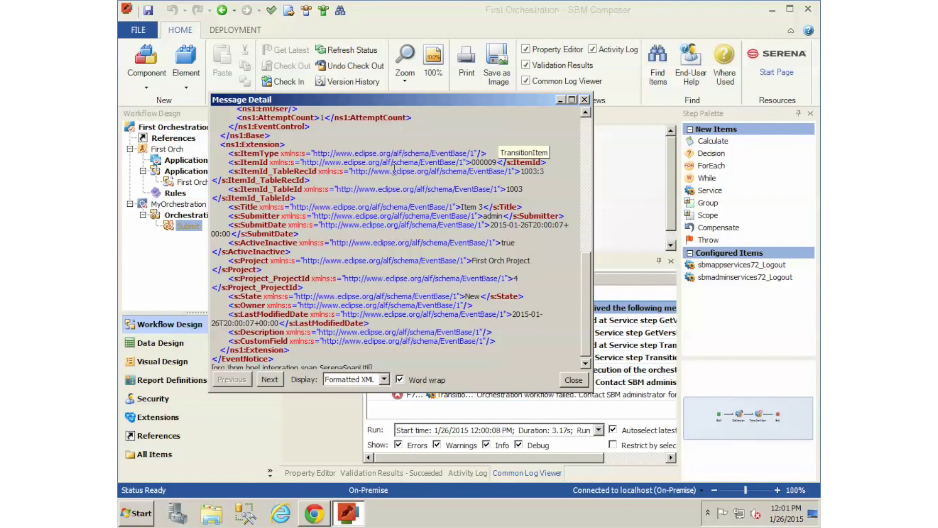
scroll(404, 301, down, 1)
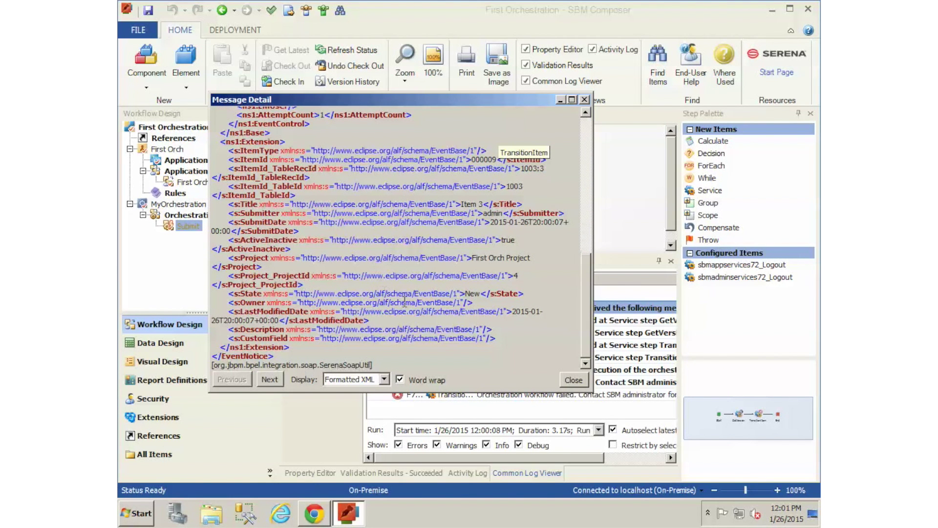
click(270, 380)
drag(438, 103, 365, 28)
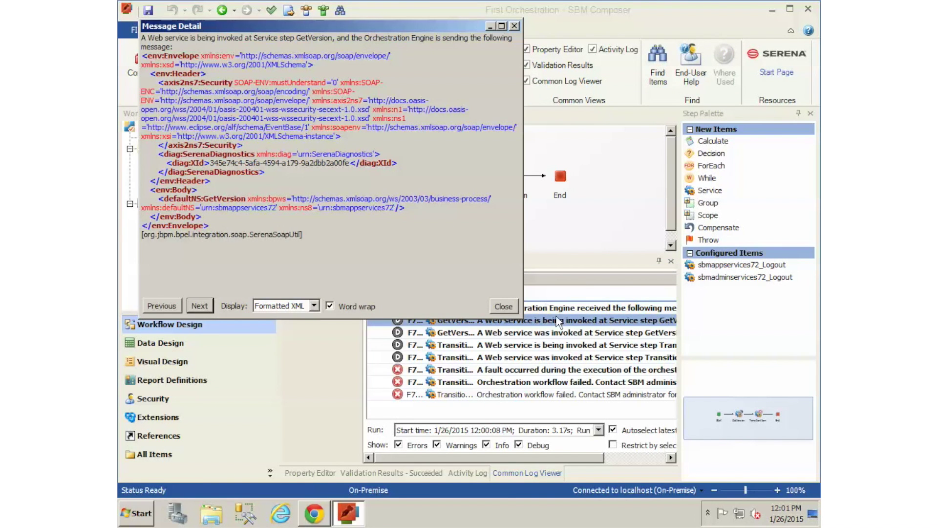
Step: Step past the GetVersion response (version 10.01.04.01.62) to the TransitionItem response fault
click(200, 307)
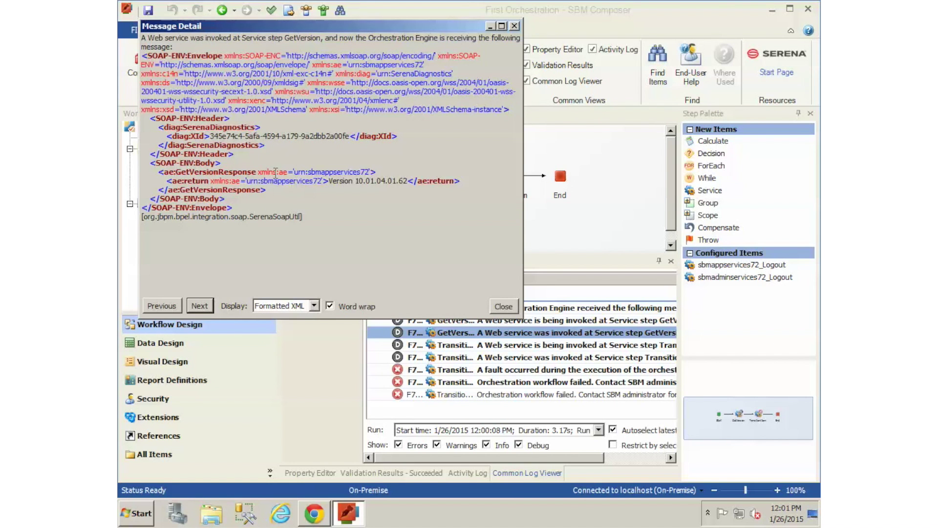
drag(179, 175, 239, 172)
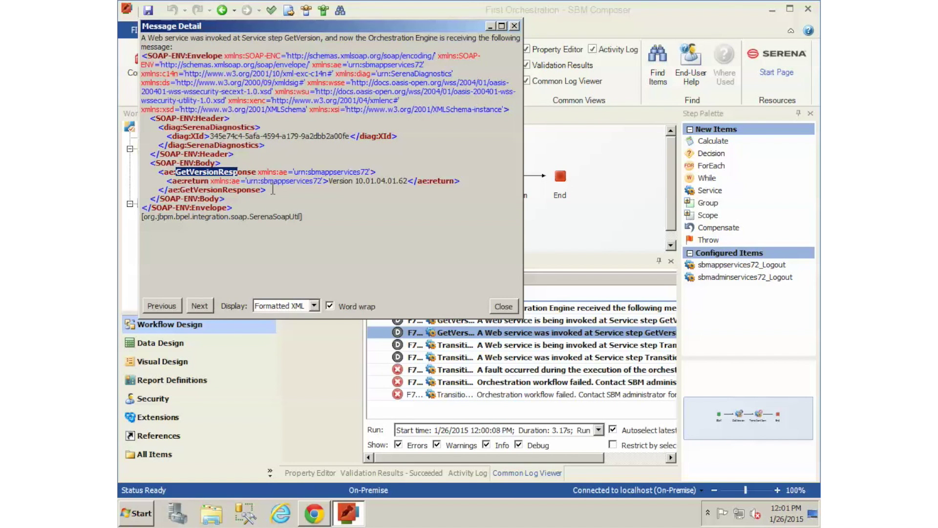
drag(330, 182, 411, 176)
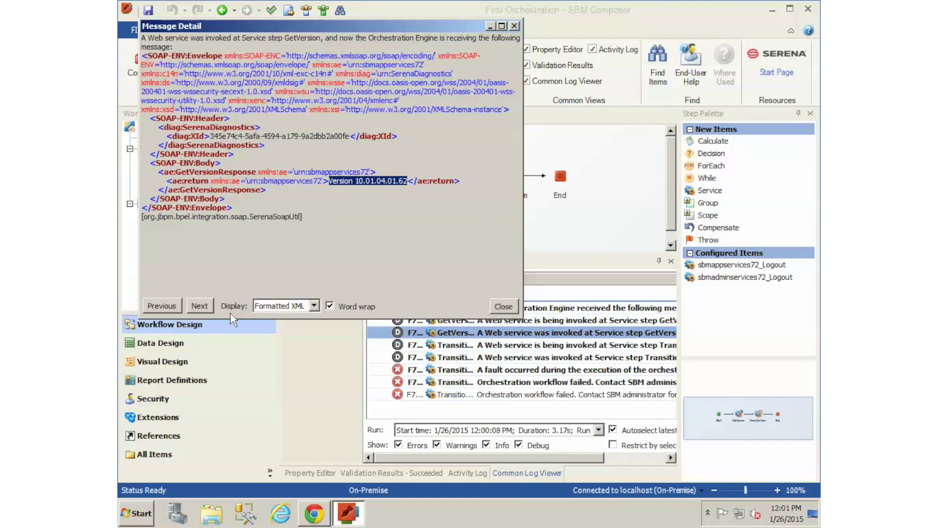
click(200, 307)
click(200, 307)
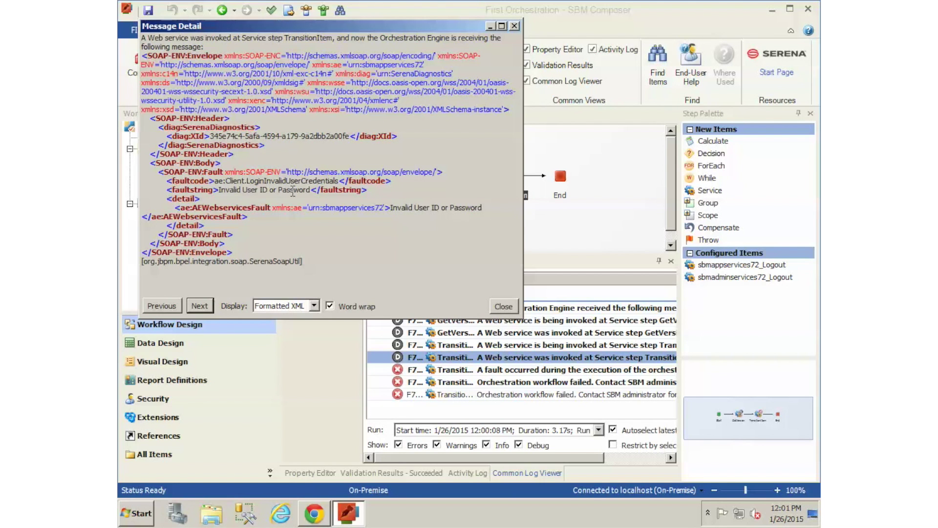
Step: Step through the 'Invalid User ID or Password' fault and workflow-failed messages, then close Message Detail
drag(219, 190, 313, 190)
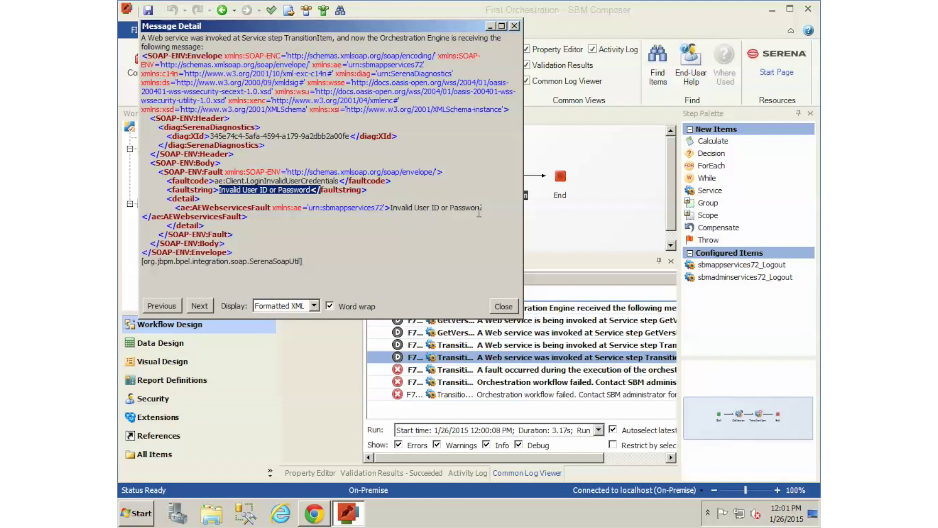
click(200, 307)
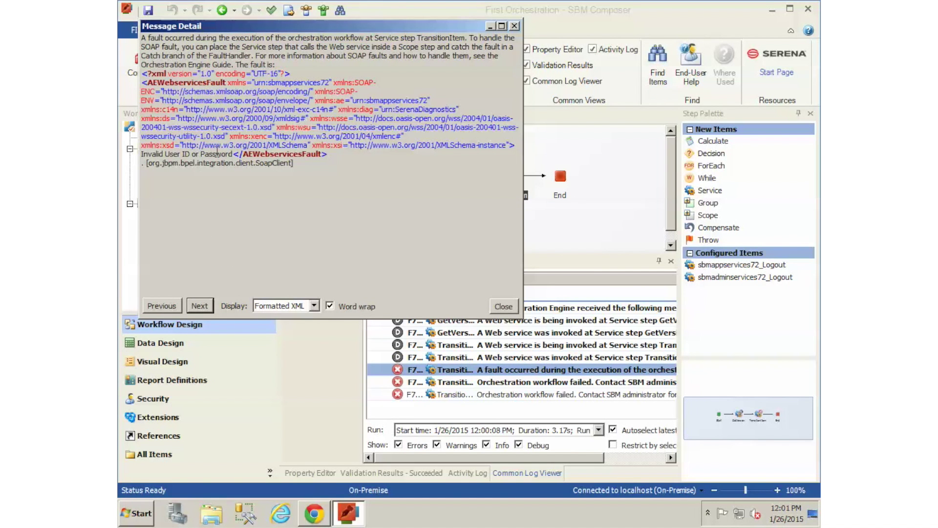
drag(233, 154, 144, 155)
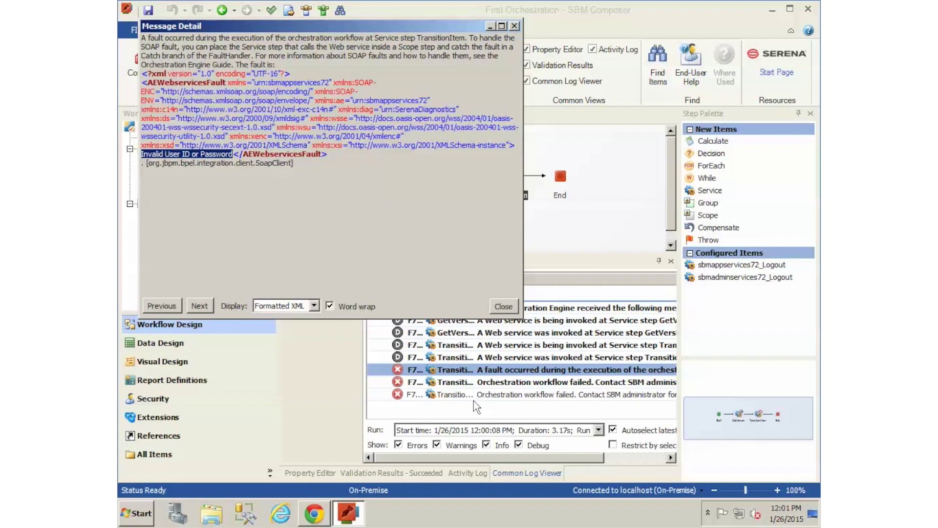
click(204, 307)
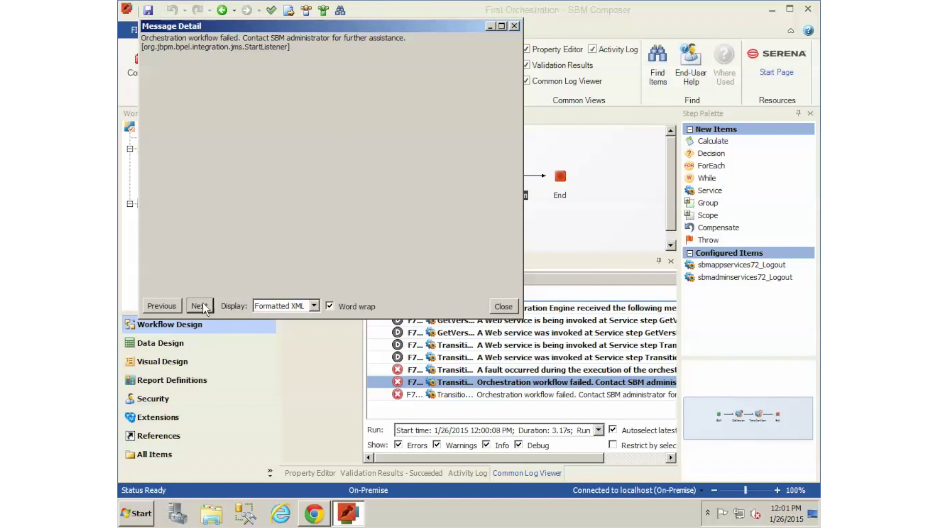
click(504, 307)
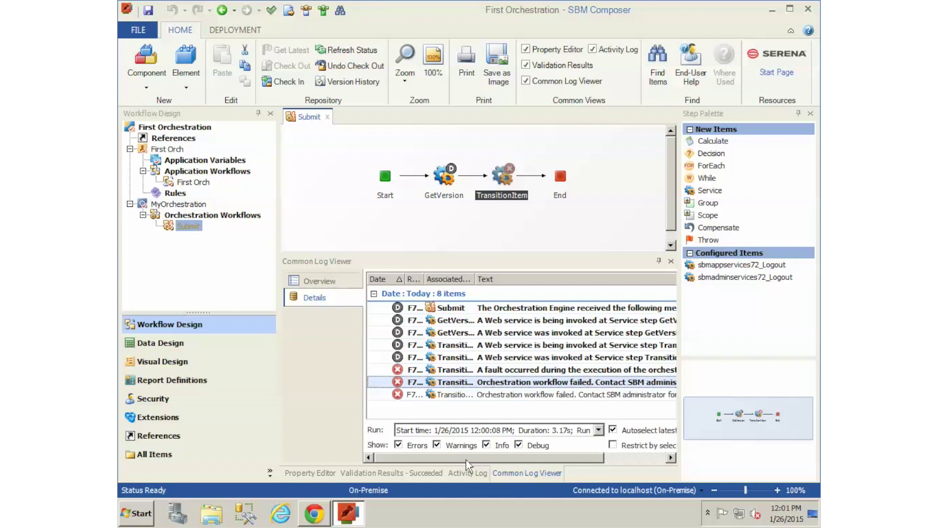
Step: Scroll the Submit run's log grid and reveal the Set filter, Refresh and Export options
drag(477, 460, 538, 458)
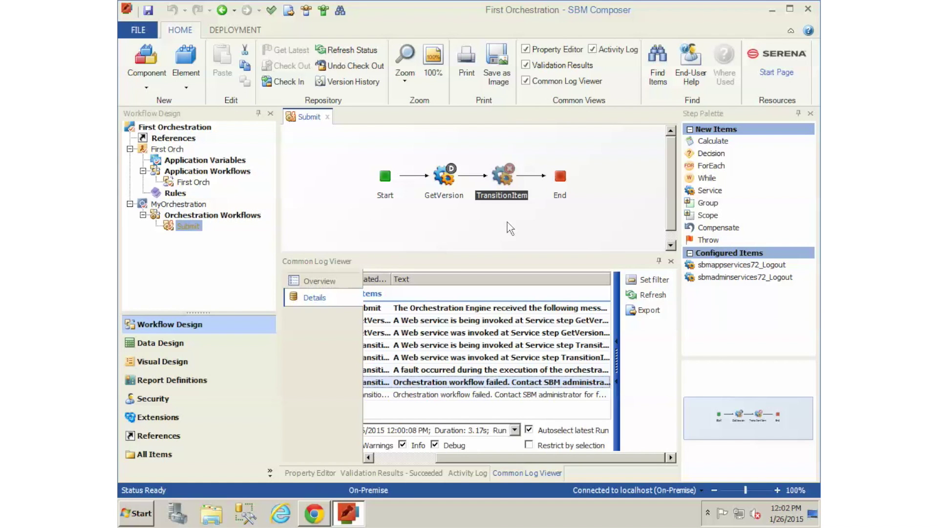
drag(502, 460, 412, 461)
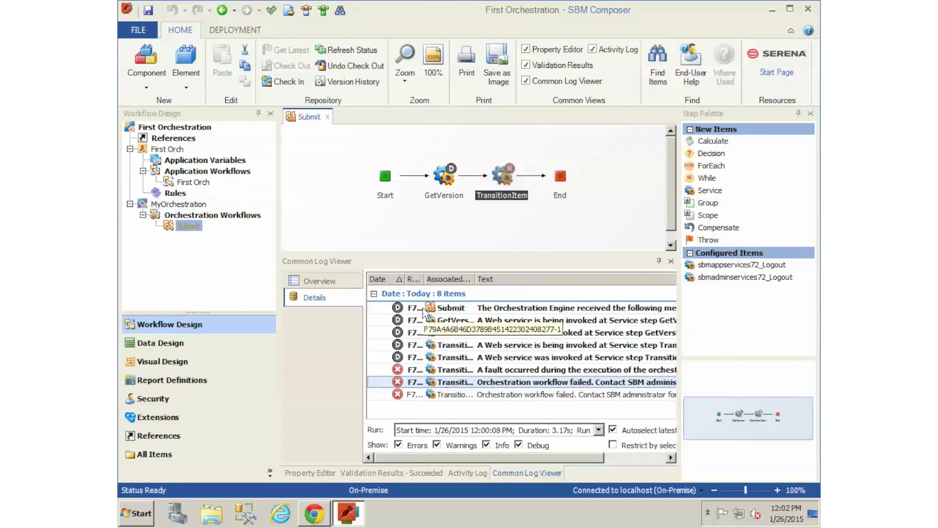
click(677, 341)
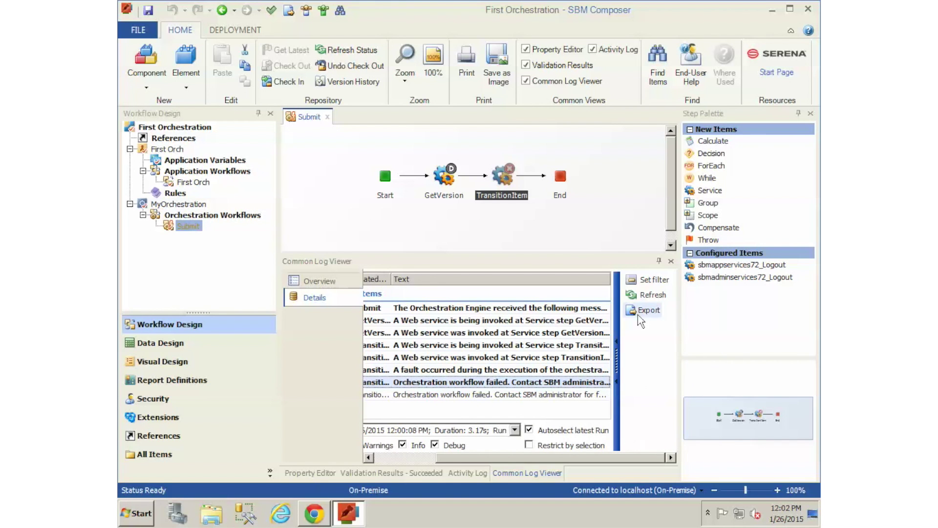
Step: Export the log messages to the Desktop as DebugLogMessages in XML format, then minimize Composer
click(648, 311)
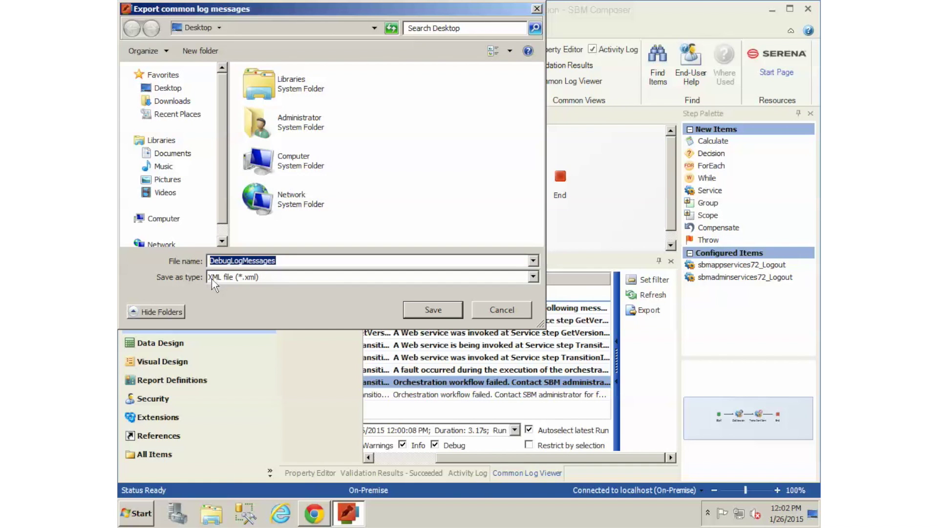
click(165, 93)
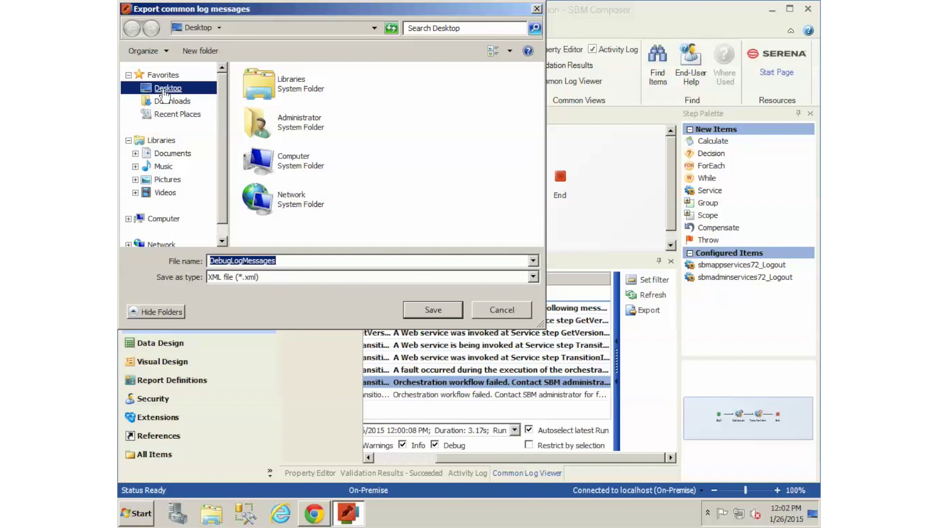
click(415, 311)
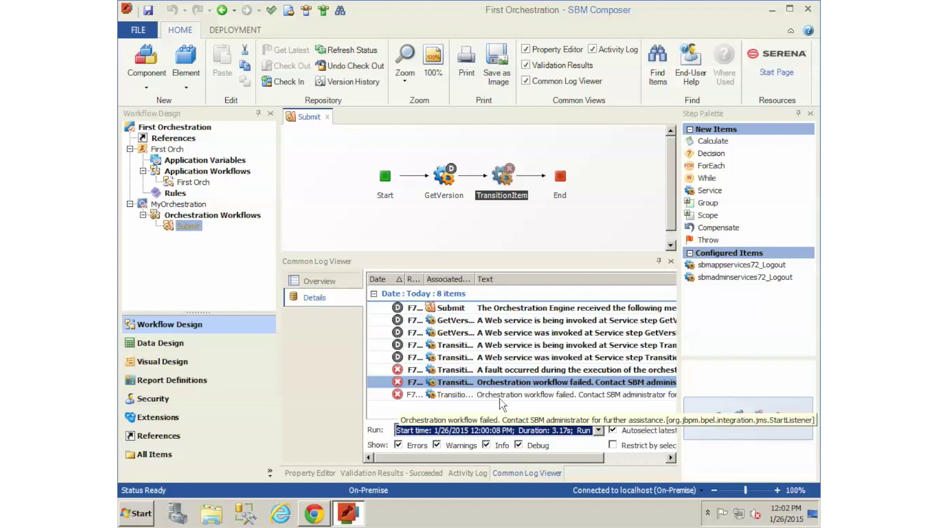
click(774, 15)
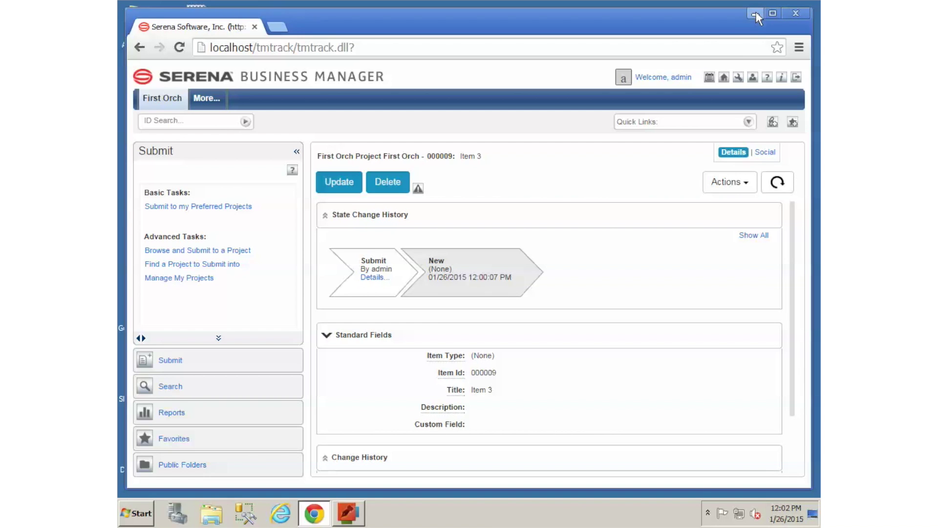
Step: Open the desktop's DebugLogMessages file with Internet Explorer via Open with
click(760, 18)
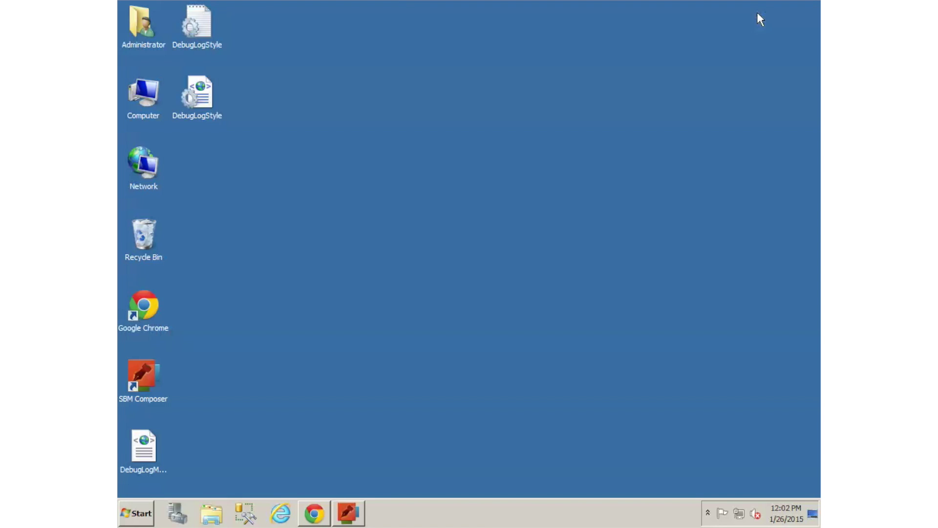
click(142, 454)
drag(198, 133, 199, 135)
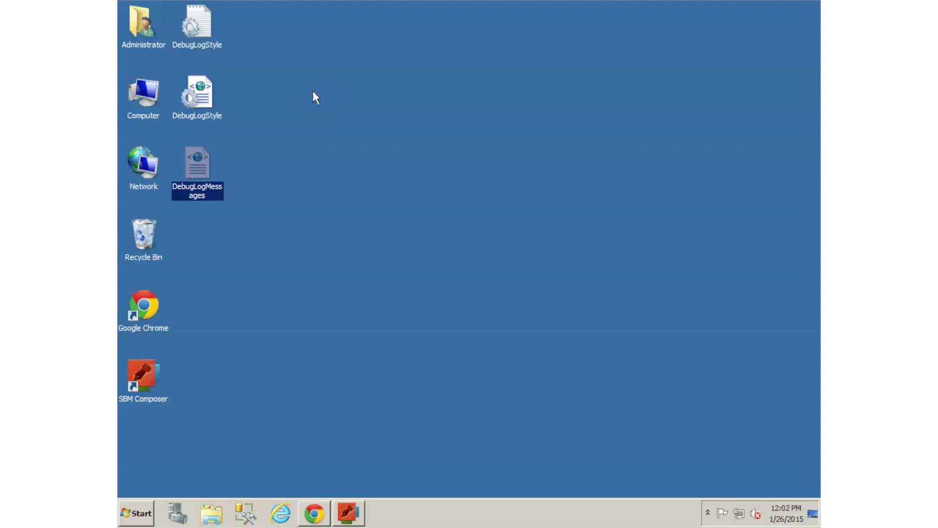
click(258, 93)
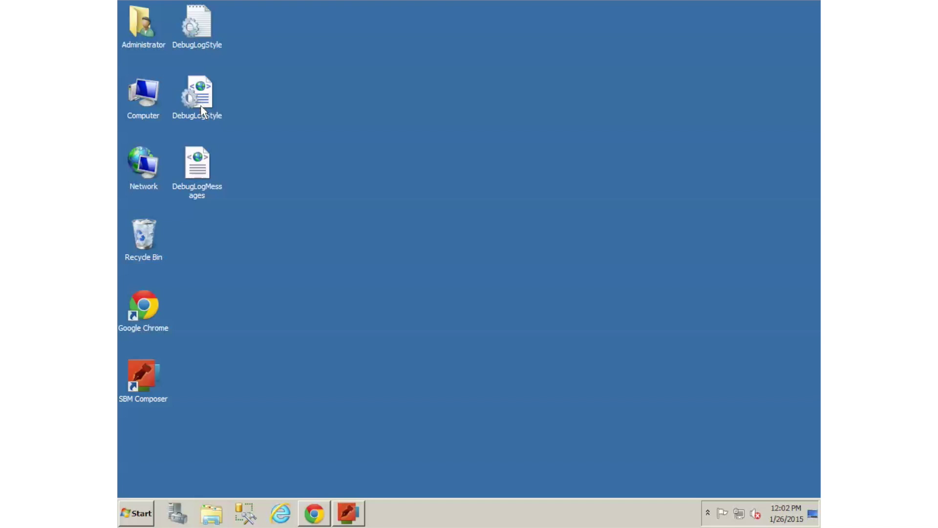
double_click(200, 174)
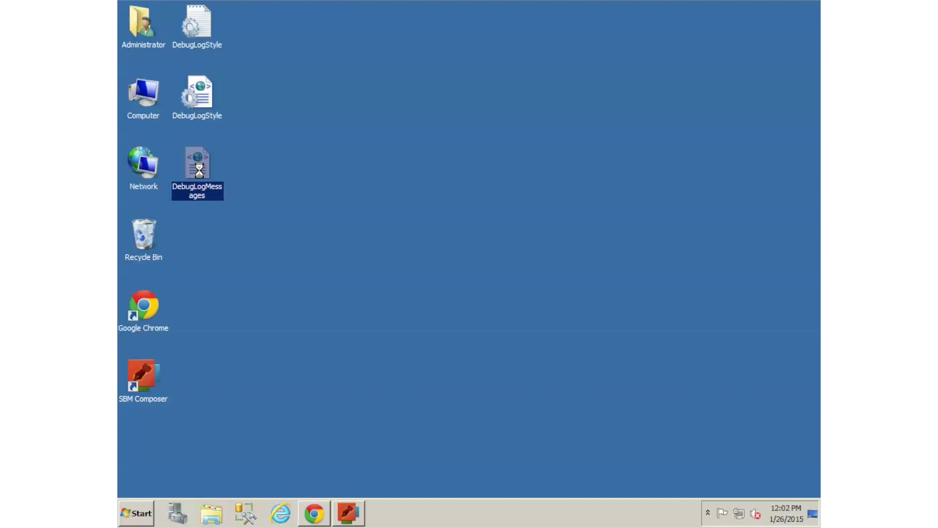
right_click(200, 170)
mouse_move(225, 203)
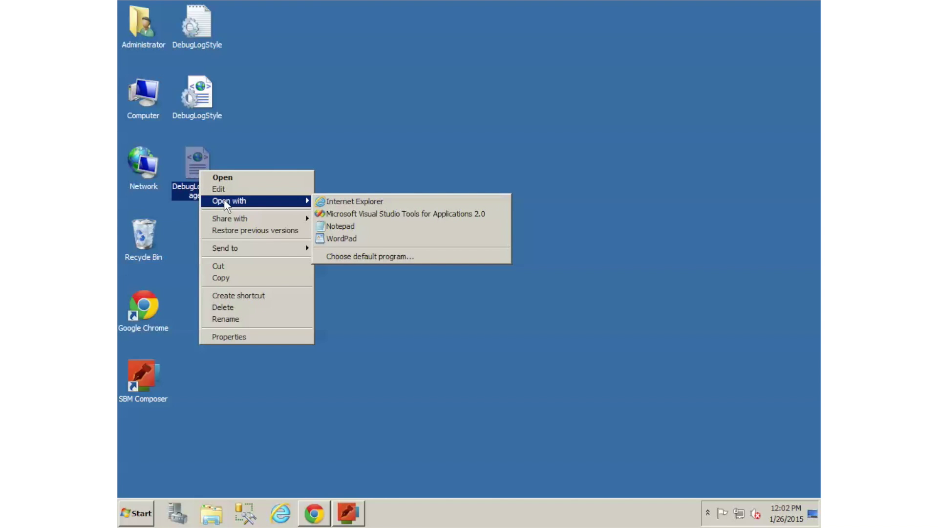
click(363, 201)
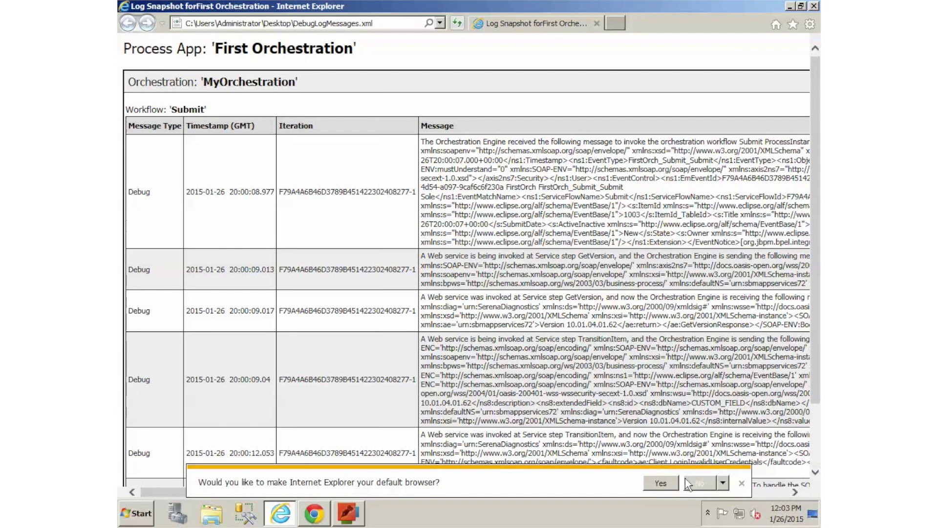
Step: Inspect the Invalid User ID or Password error rows, then close Internet Explorer and restore SBM Composer
click(660, 484)
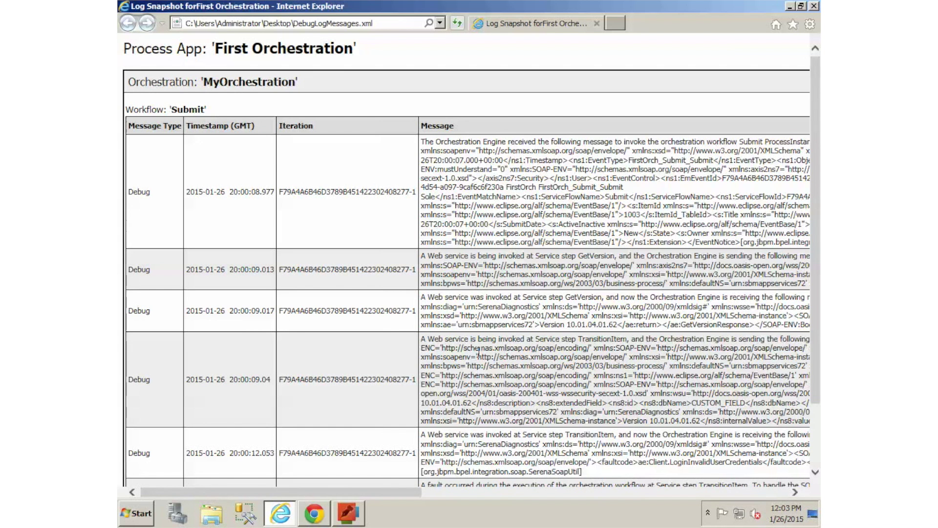
scroll(434, 243, down, 3)
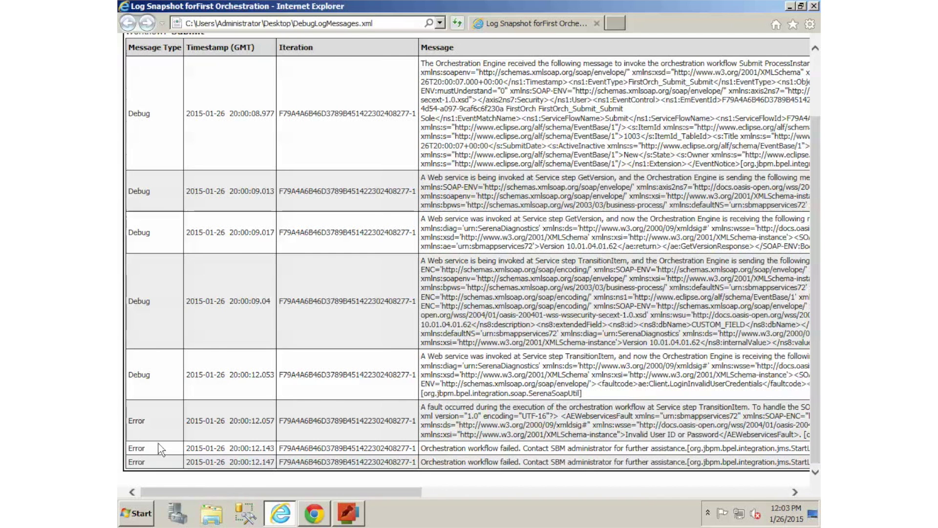
drag(422, 406, 771, 434)
click(589, 437)
click(814, 6)
click(362, 511)
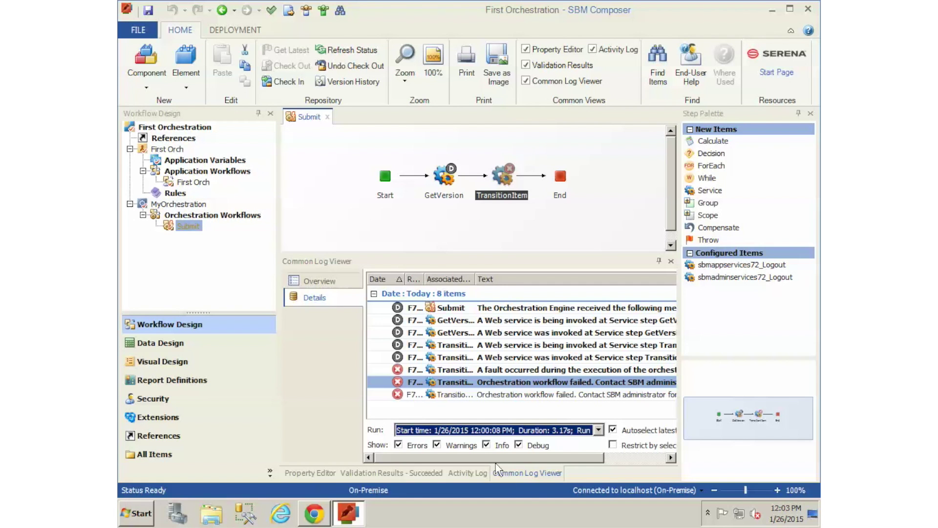
Step: Uncheck Debug Logging for MyOrchestration in the Overview tree and hide the Common Log Viewer
click(310, 281)
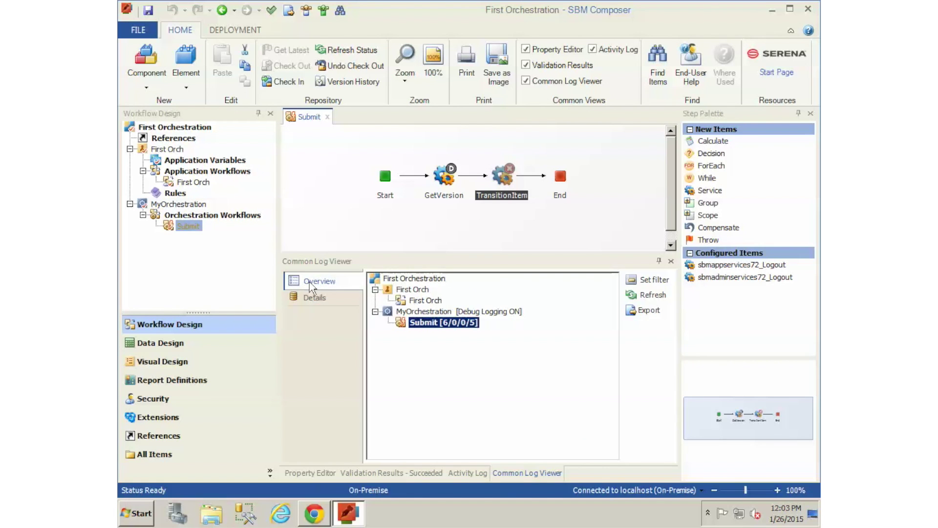
click(466, 313)
right_click(466, 315)
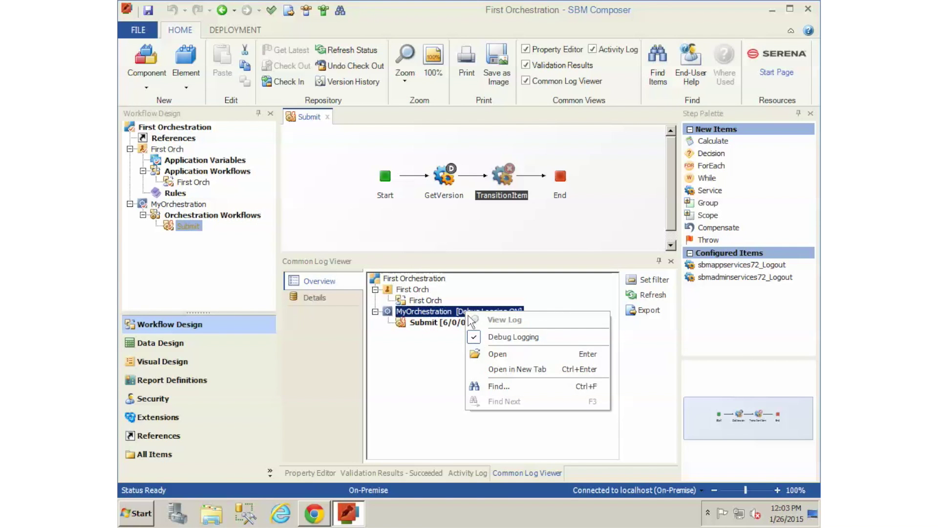
click(509, 336)
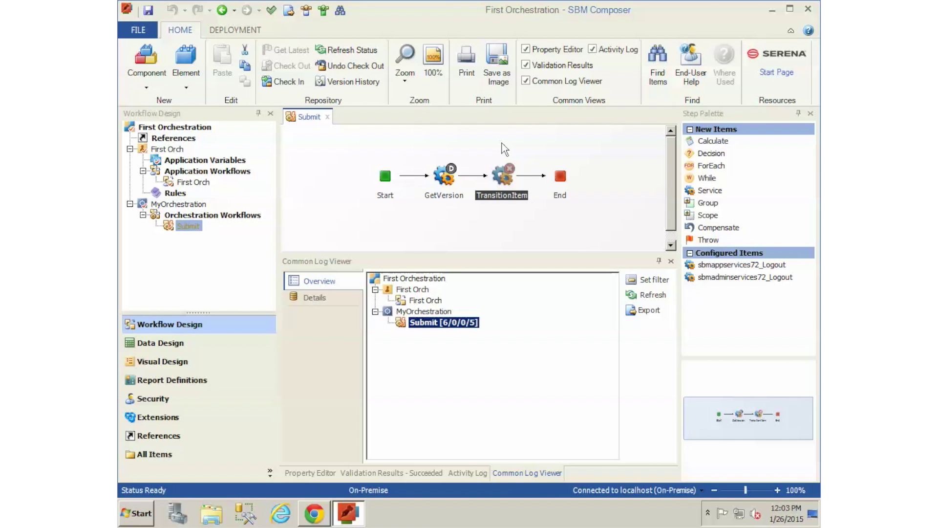
click(526, 81)
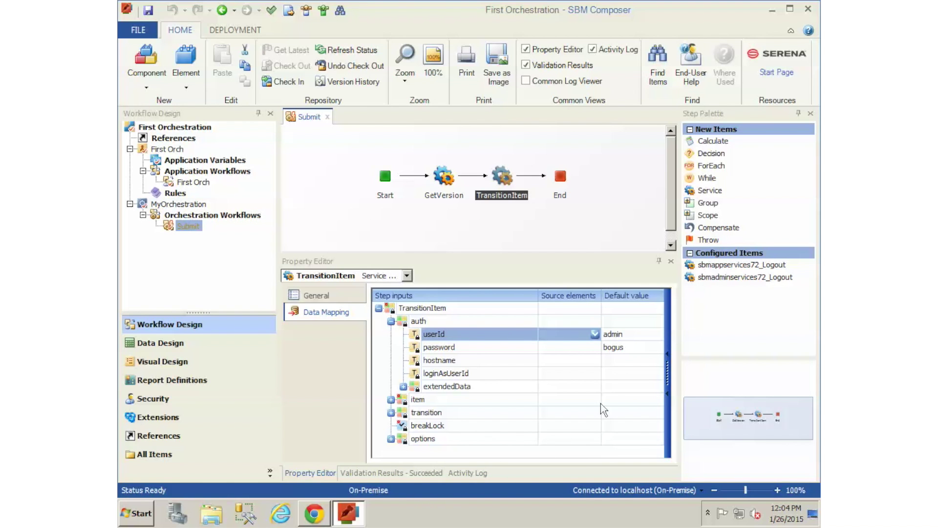
Step: Delete the hardcoded userId and password default values in TransitionItem's data mapping
click(628, 334)
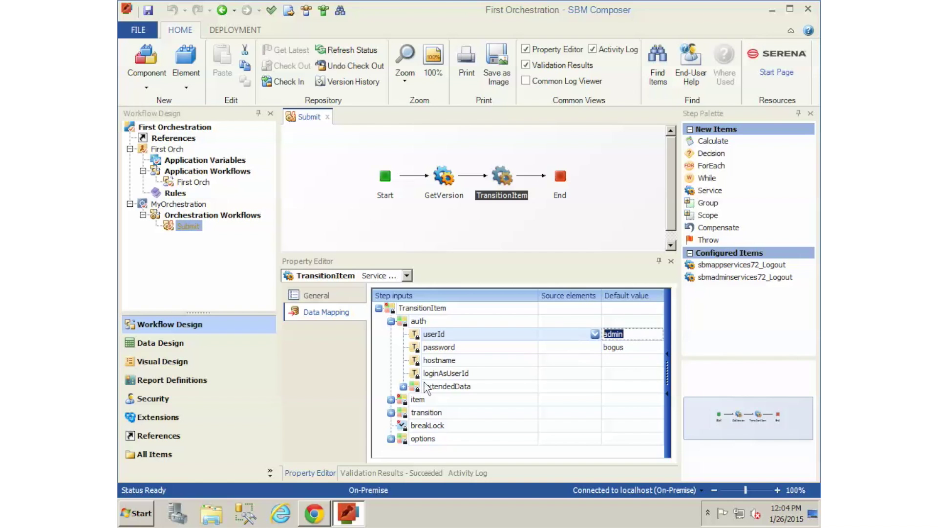
key(BackSpace)
click(638, 347)
key(BackSpace)
click(618, 332)
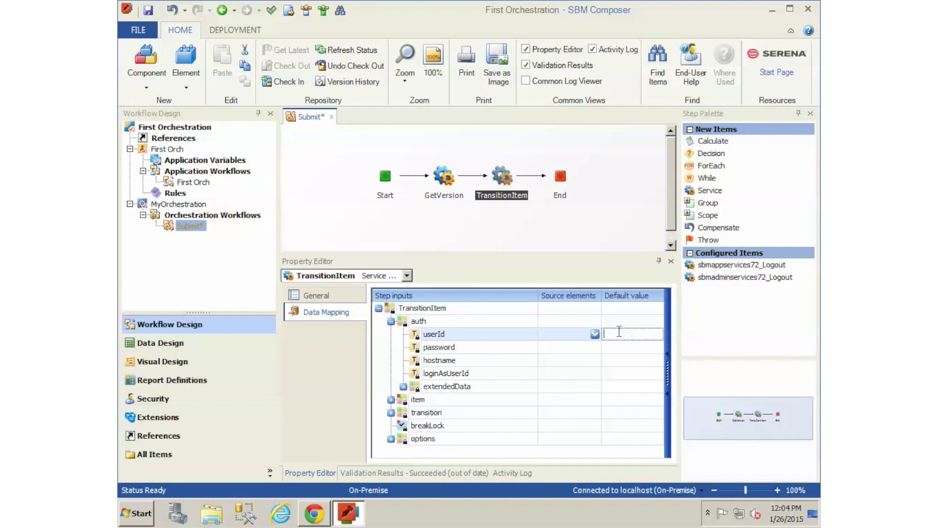
Step: Quick Deploy the process app, confirming the save of Submit's changes
click(230, 34)
click(394, 64)
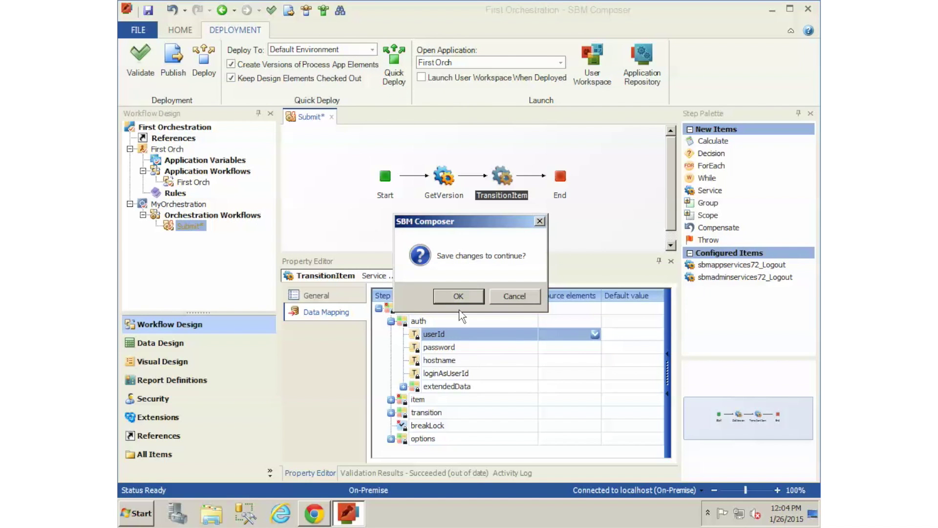
click(423, 295)
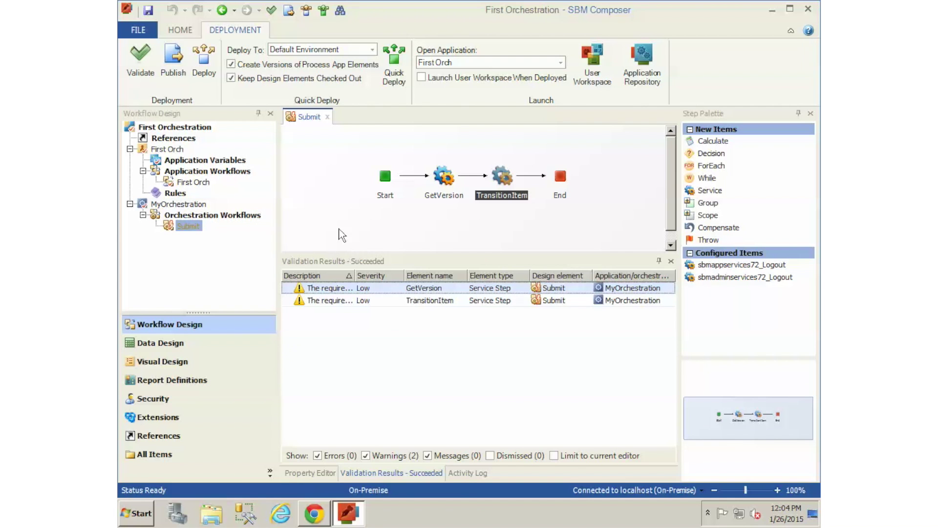